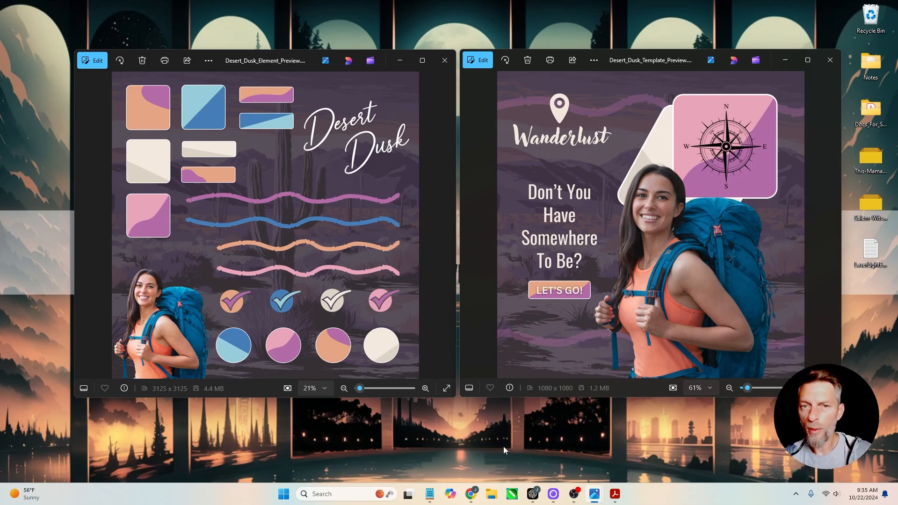
# Check the trial elements PDF, then switch to Canva in Chrome and open the 3000 × 3000 px Desert_Dusk_Trial_Elements design.
pyautogui.click(616, 496)
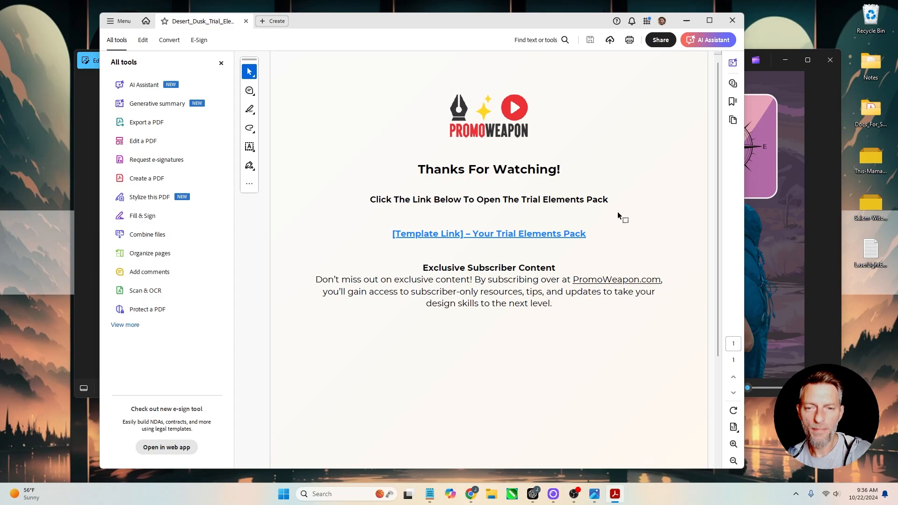
pyautogui.click(684, 21)
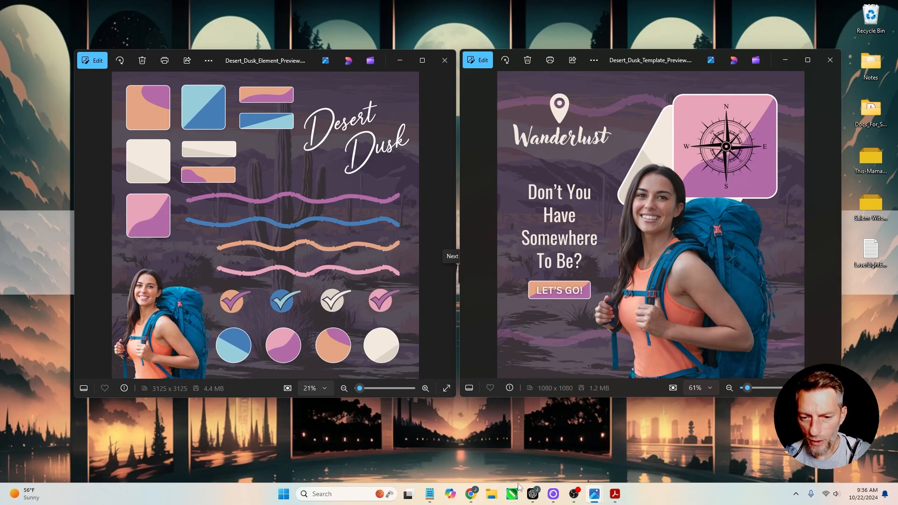
pyautogui.click(471, 494)
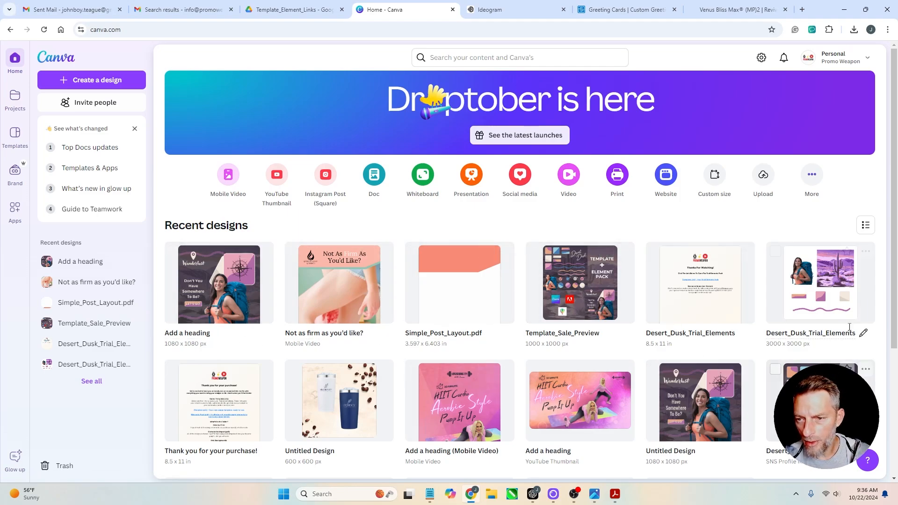
pyautogui.click(826, 290)
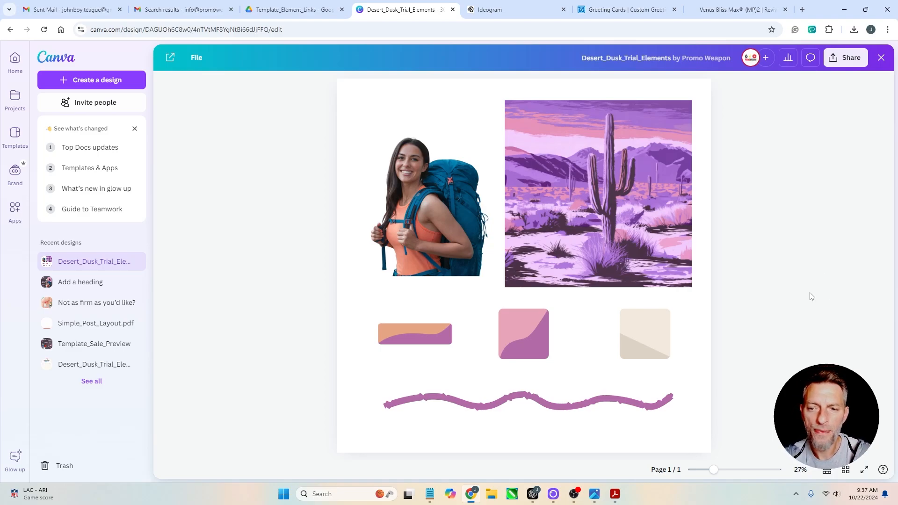
# Open canva.com in a new browser tab beside the Desert_Dusk_Trial_Elements design.
pyautogui.rightClick(396, 11)
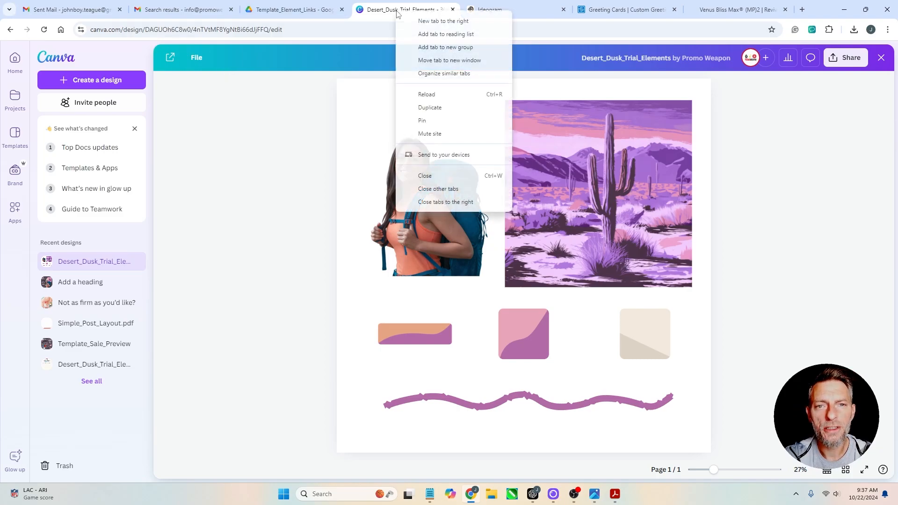
pyautogui.click(427, 21)
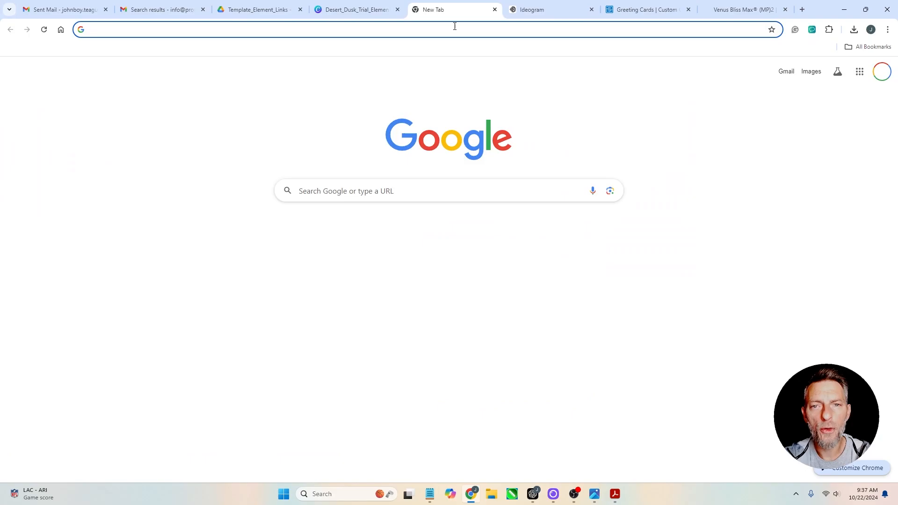
pyautogui.click(363, 10)
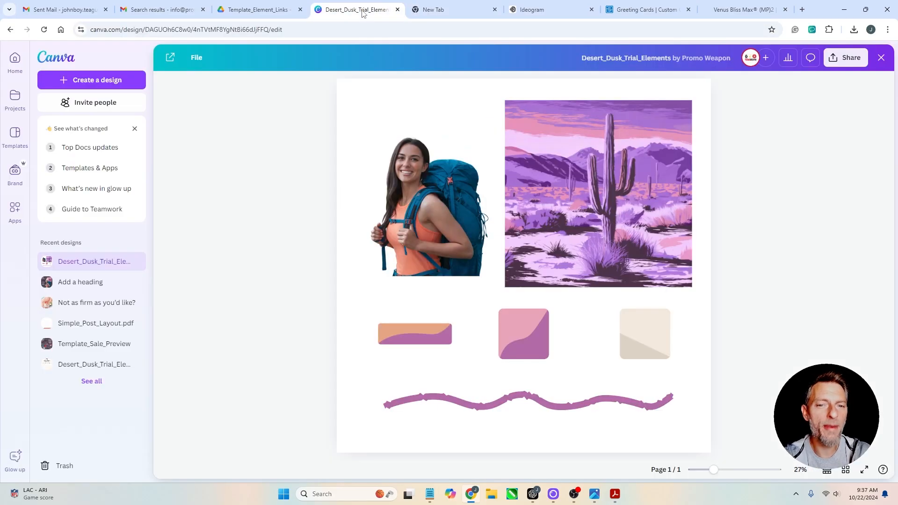
pyautogui.click(445, 8)
pyautogui.click(410, 29)
pyautogui.write('canva.com')
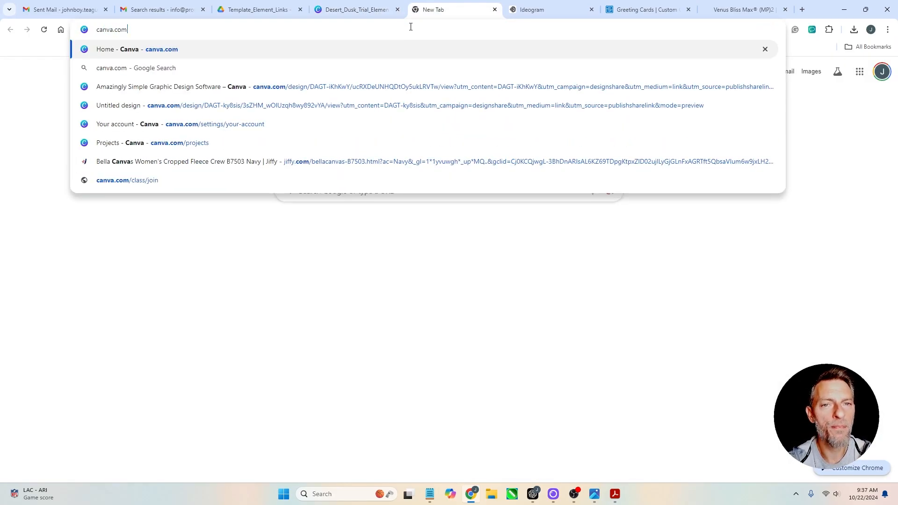
pyautogui.press('Return')
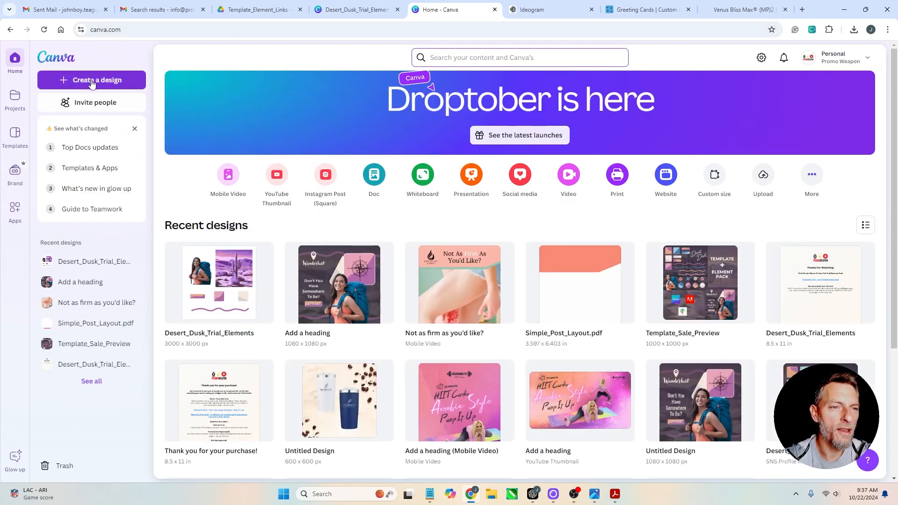
# Create a new custom-size design 1080 px wide and 1080 px high.
pyautogui.click(92, 82)
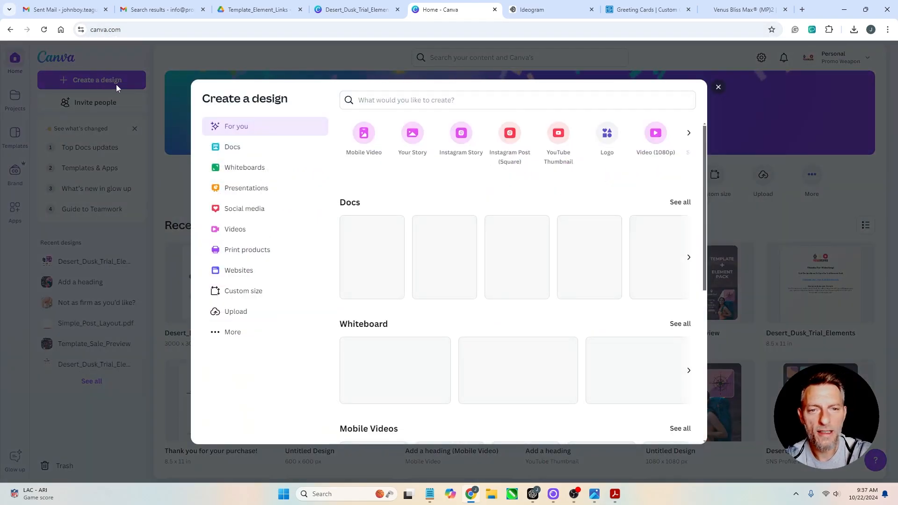
pyautogui.click(236, 291)
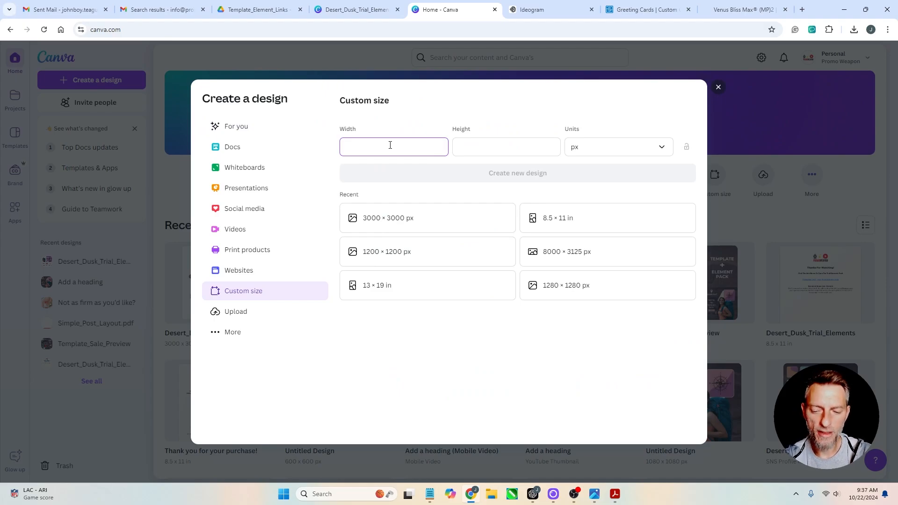
pyautogui.write('1080')
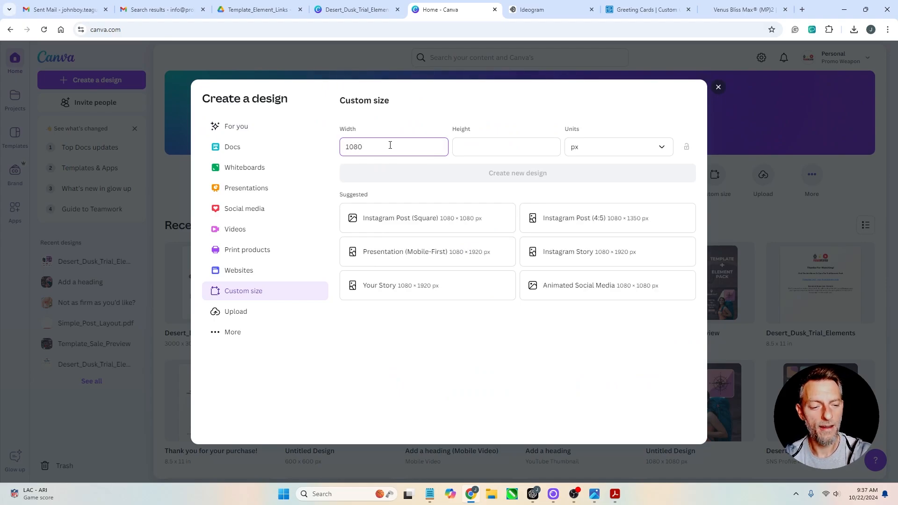
pyautogui.press('Tab')
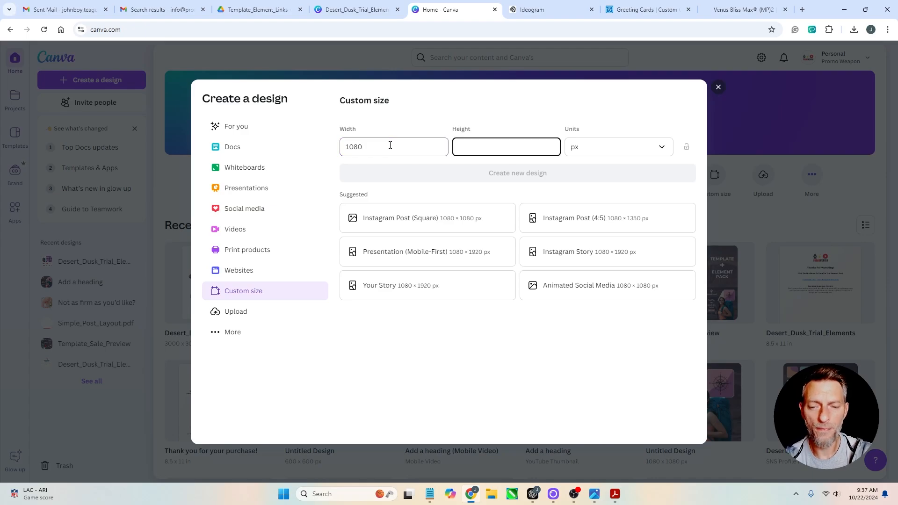
pyautogui.write('180')
pyautogui.press('BackSpace')
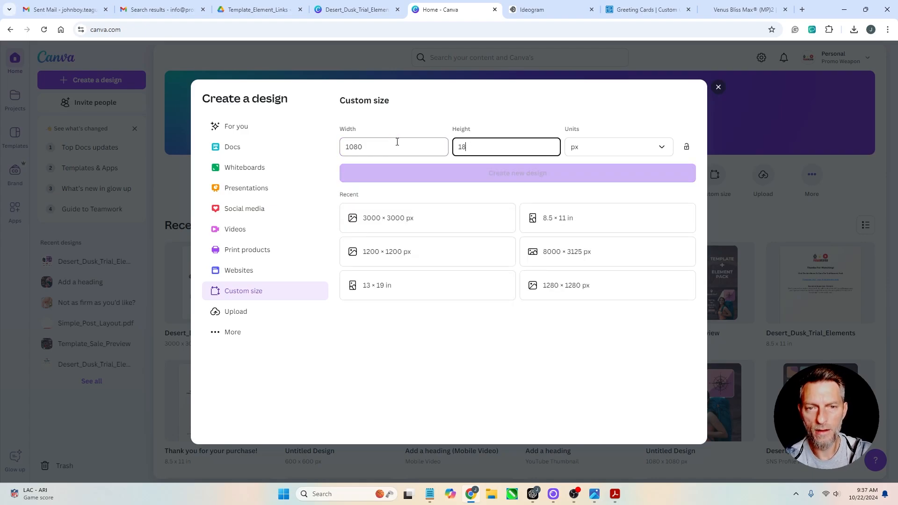
pyautogui.press('BackSpace')
pyautogui.write('080')
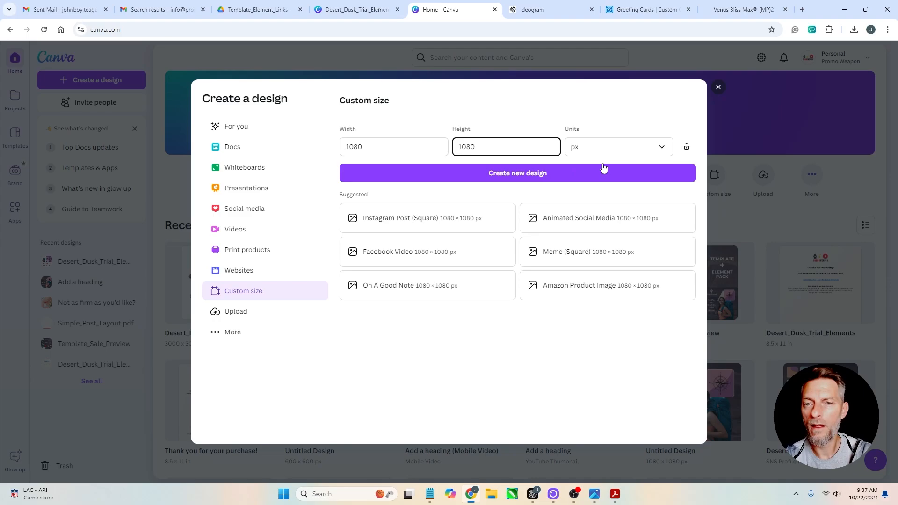
pyautogui.click(585, 174)
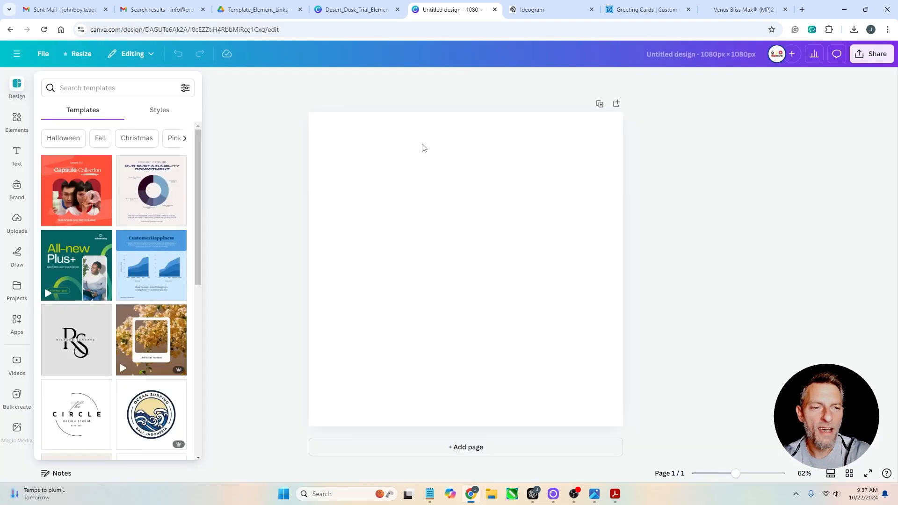
# Glance at the trial elements design, return to the blank design, hide the template suggestions and select the page.
pyautogui.click(357, 11)
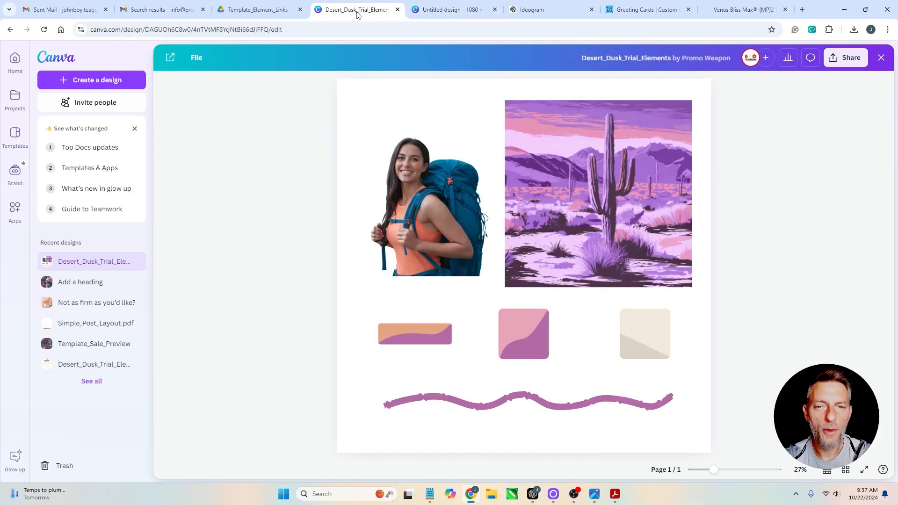
pyautogui.click(447, 12)
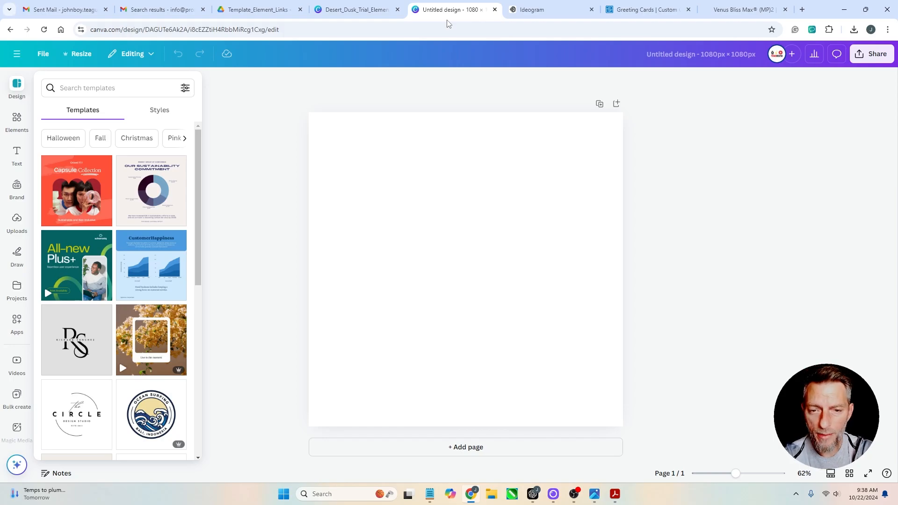
pyautogui.click(284, 178)
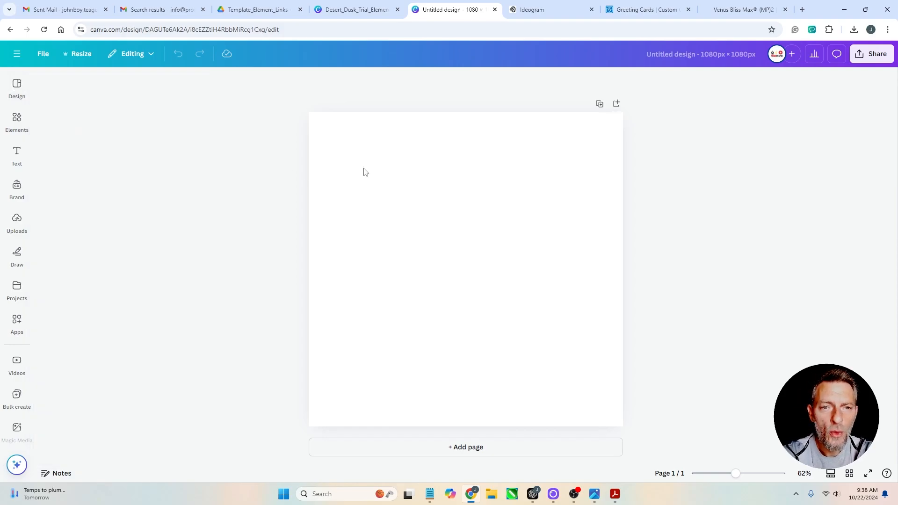
pyautogui.click(389, 123)
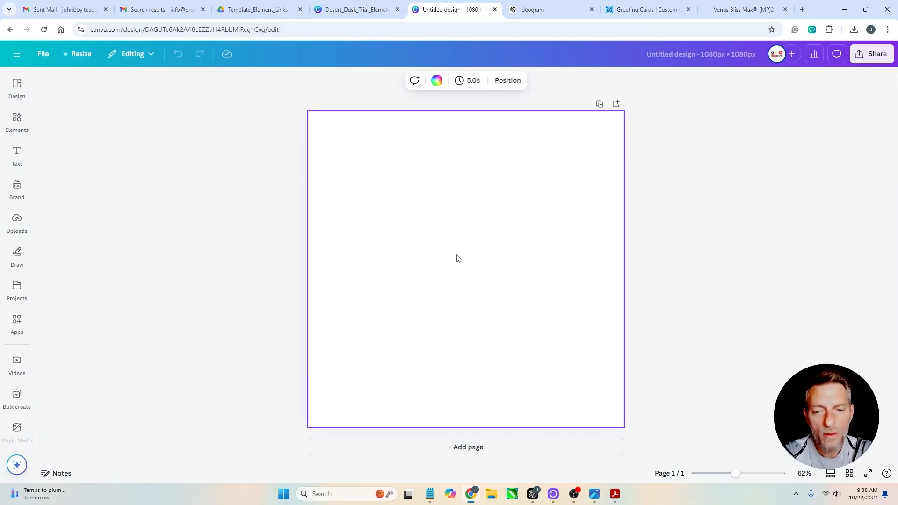
# Bring up the Desert_Dusk_Template_Preview image and arrange it side by side with the restored browser window as a reference.
pyautogui.moveTo(593, 496)
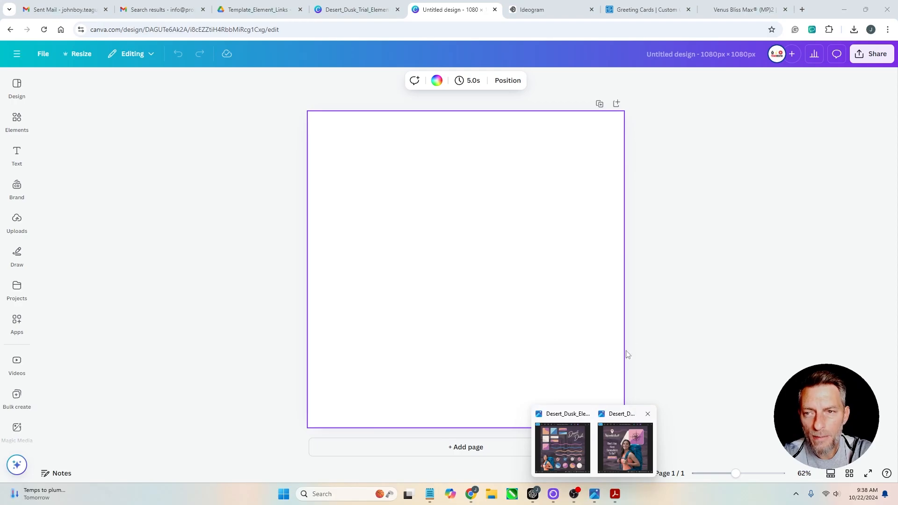
pyautogui.click(615, 469)
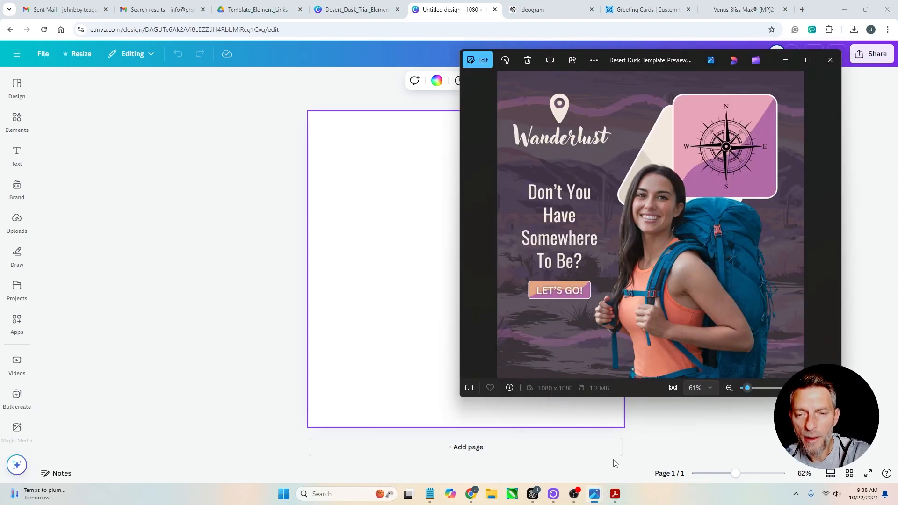
pyautogui.moveTo(691, 60); pyautogui.dragTo(237, 79)
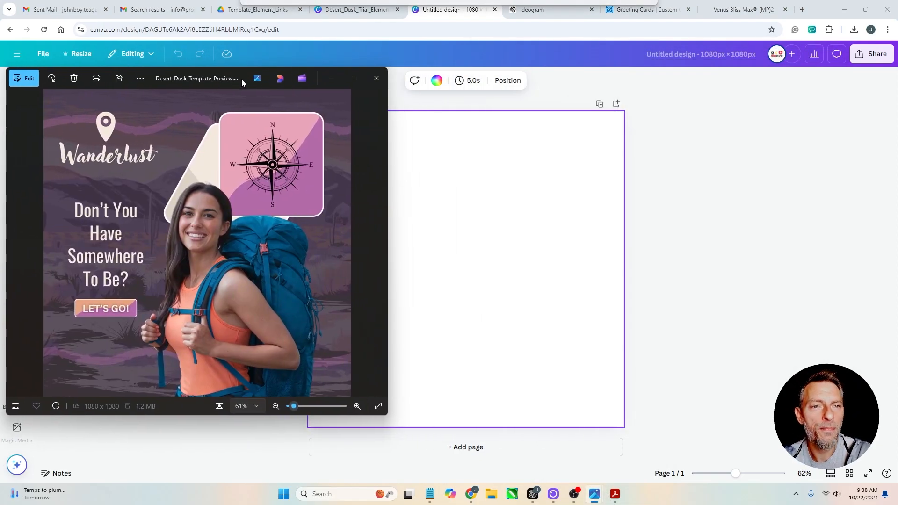
pyautogui.click(863, 11)
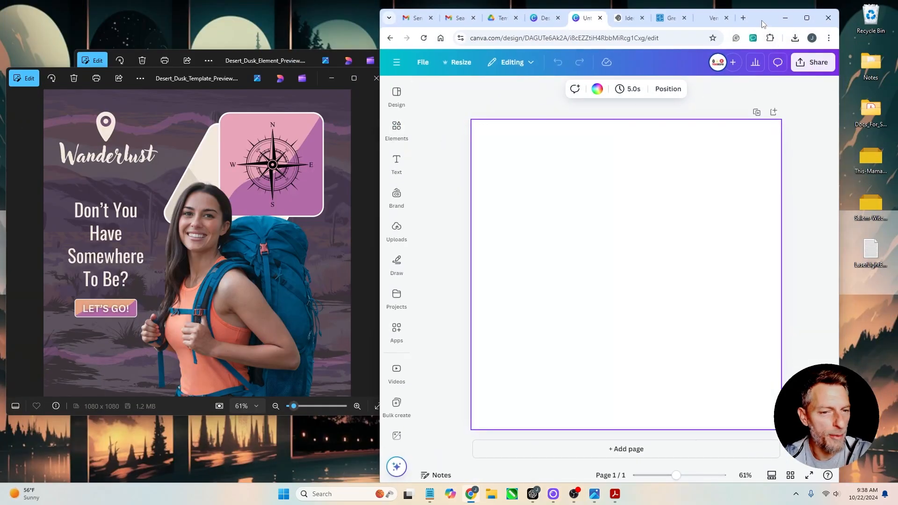
pyautogui.moveTo(762, 21); pyautogui.dragTo(772, 20)
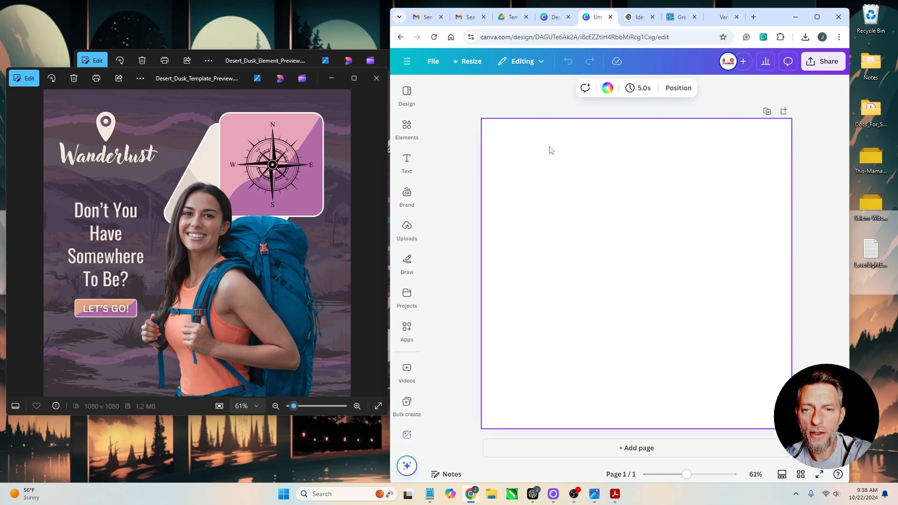
# Set the page background to the solid dark grey #444444.
pyautogui.click(607, 89)
pyautogui.click(442, 164)
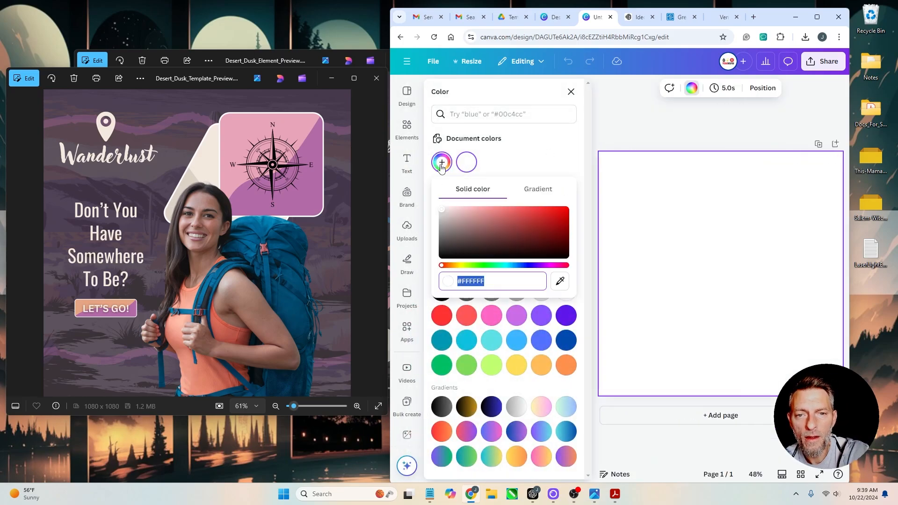
pyautogui.moveTo(449, 212); pyautogui.dragTo(427, 249)
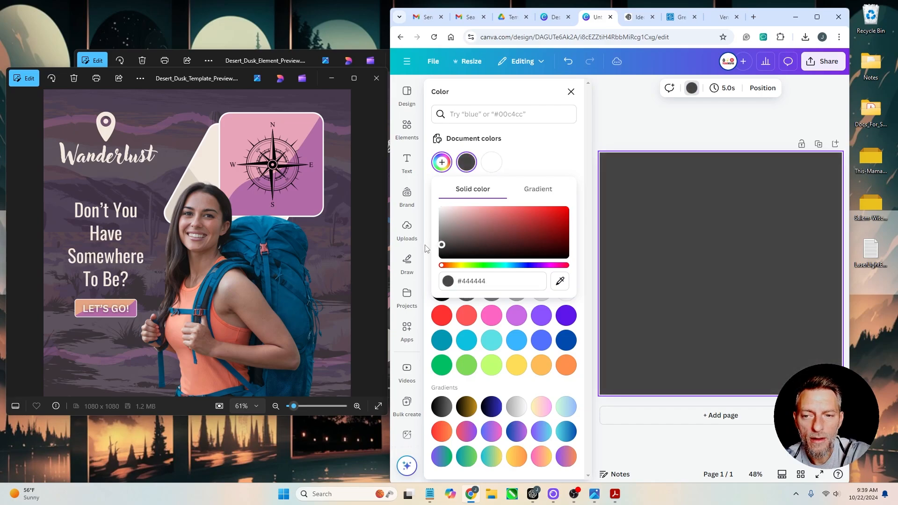
pyautogui.click(687, 134)
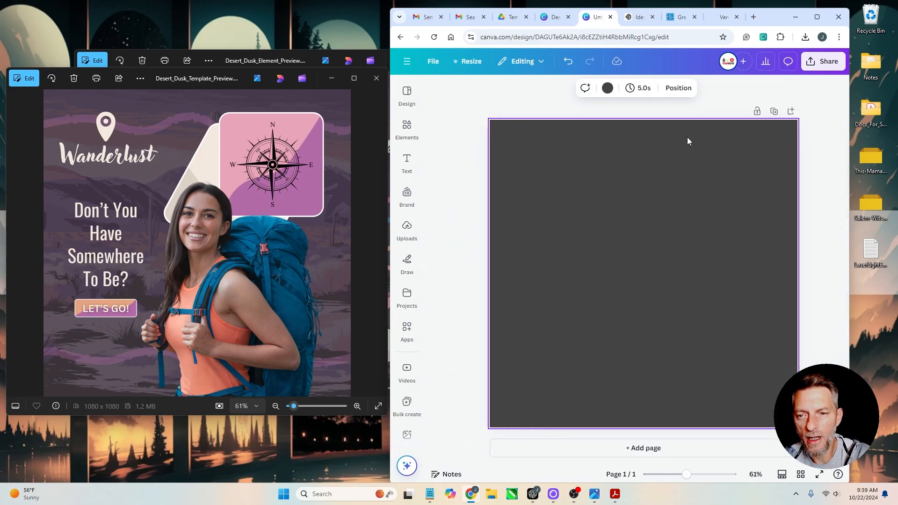
pyautogui.click(808, 169)
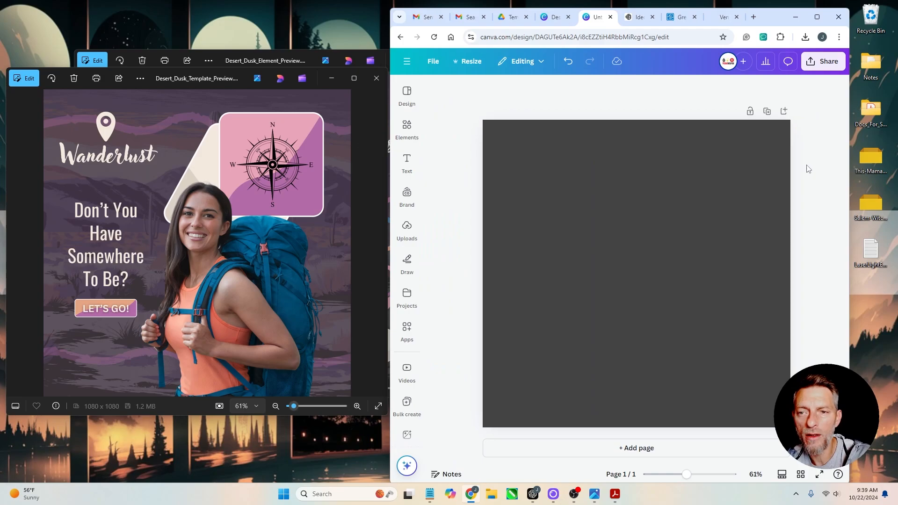
# Copy the purple cactus desert image from the trial elements design into the new design so it covers the whole page.
pyautogui.click(554, 18)
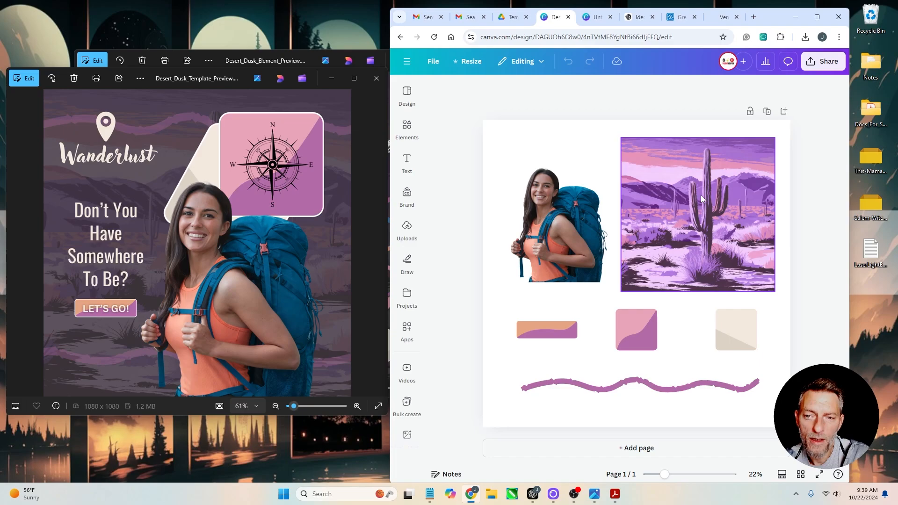
pyautogui.rightClick(702, 199)
pyautogui.click(737, 202)
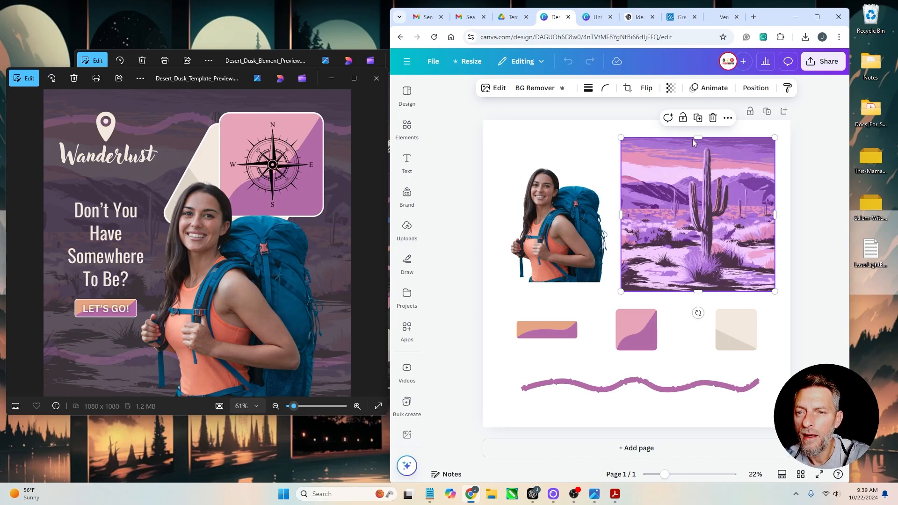
pyautogui.click(597, 17)
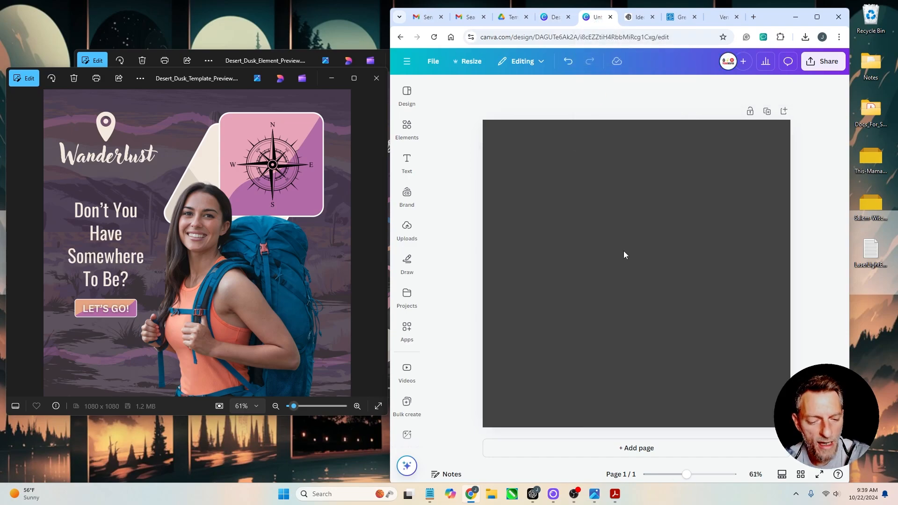
pyautogui.hotkey('ctrl', 'v')
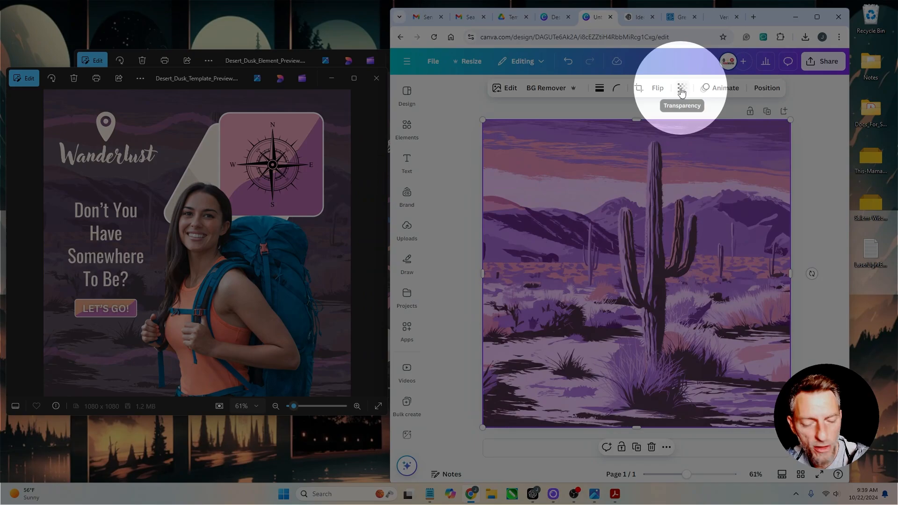
# Lower the desert image's transparency value to 13 and deselect the image.
pyautogui.click(682, 92)
pyautogui.moveTo(703, 126); pyautogui.dragTo(644, 126)
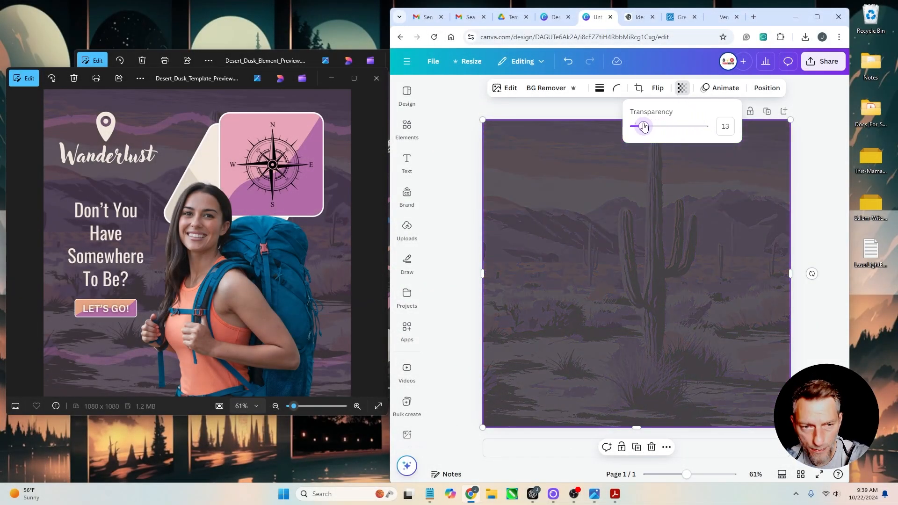
pyautogui.click(825, 211)
pyautogui.click(818, 208)
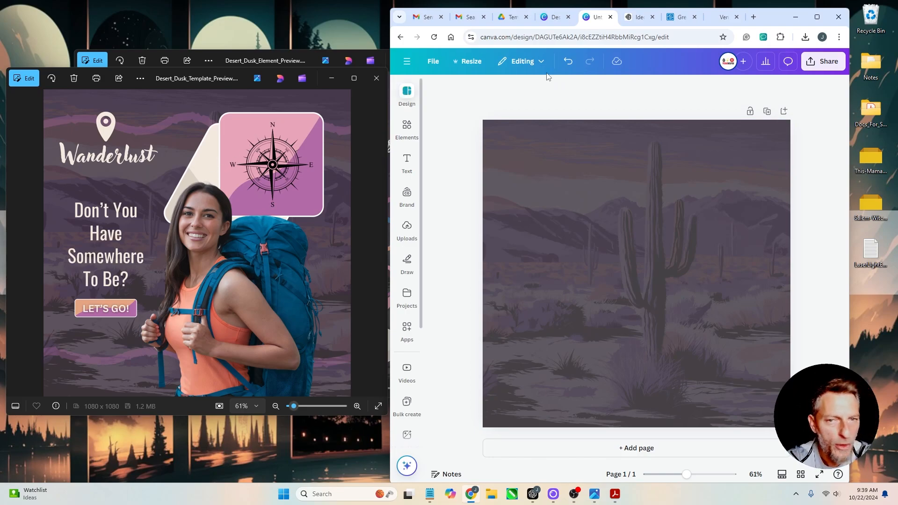
# Copy the cream rounded square from the trial elements design and paste it into the new design.
pyautogui.click(549, 20)
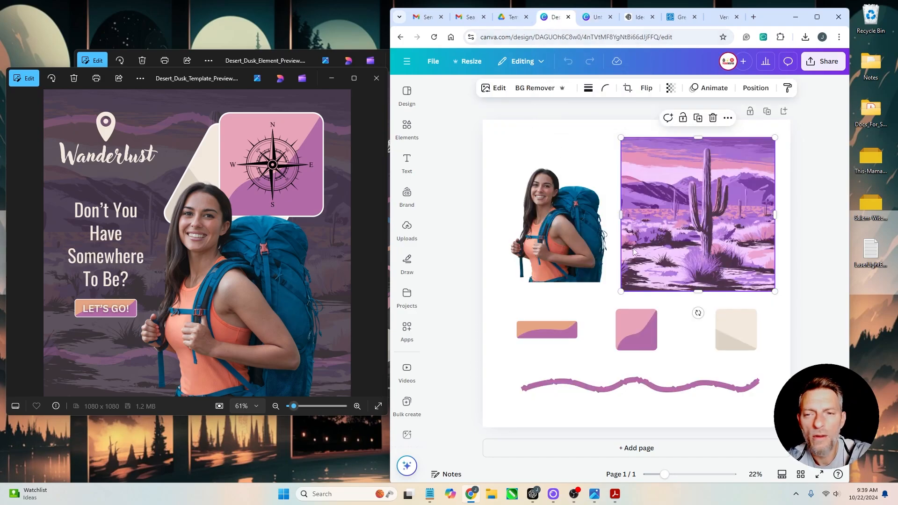
pyautogui.click(739, 336)
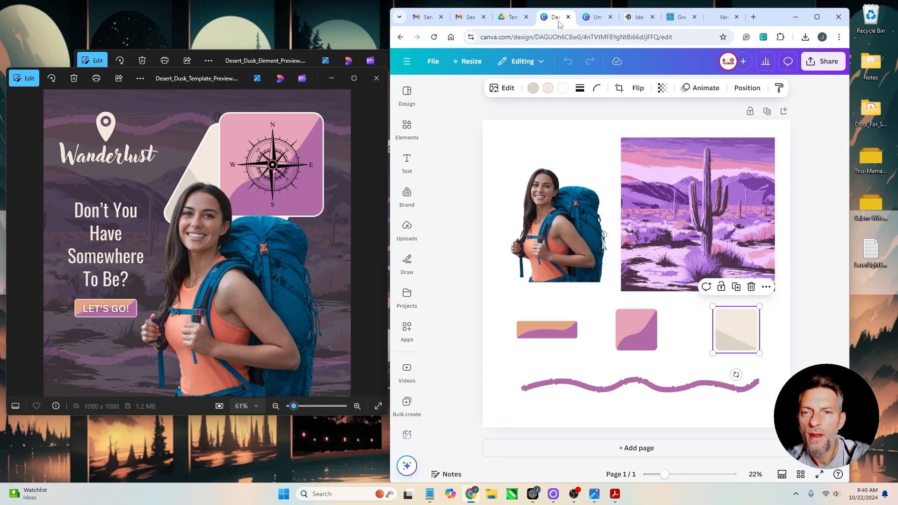
pyautogui.click(585, 20)
pyautogui.hotkey('ctrl', 'v')
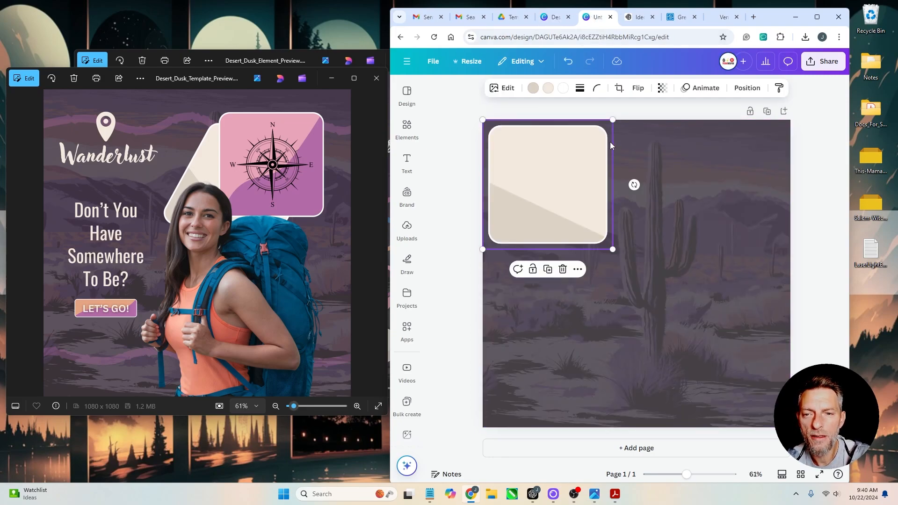
# Move the cream square over the upper cactus, rotate it clockwise into a tilted diamond, and shrink it as in the reference.
pyautogui.moveTo(570, 174); pyautogui.dragTo(670, 213)
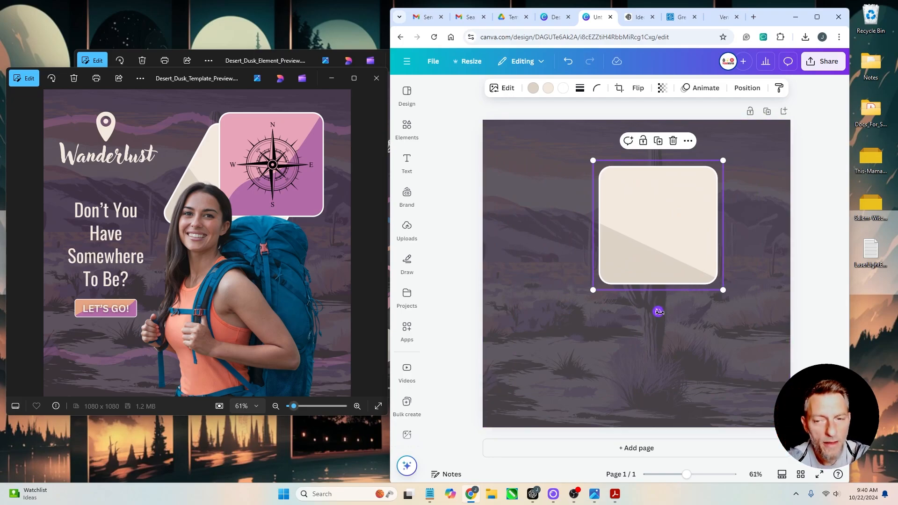
pyautogui.moveTo(659, 311); pyautogui.dragTo(617, 311)
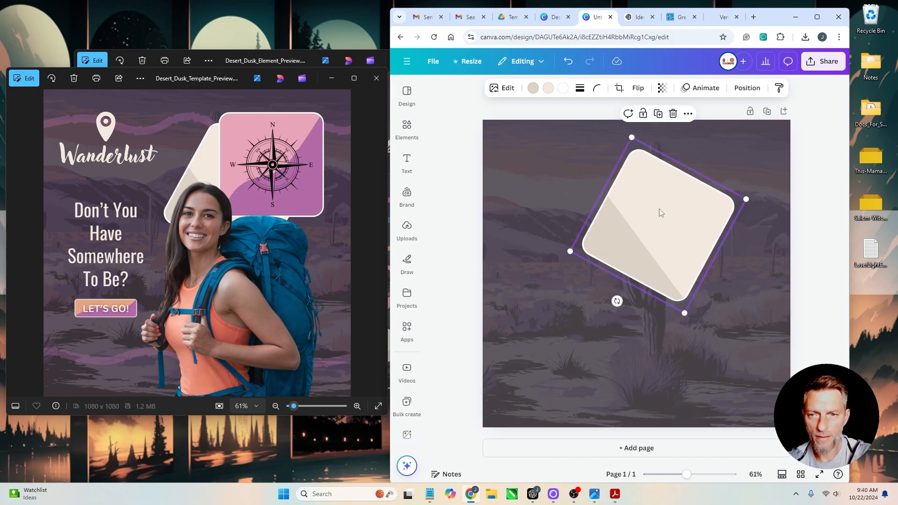
pyautogui.moveTo(659, 208); pyautogui.dragTo(669, 218)
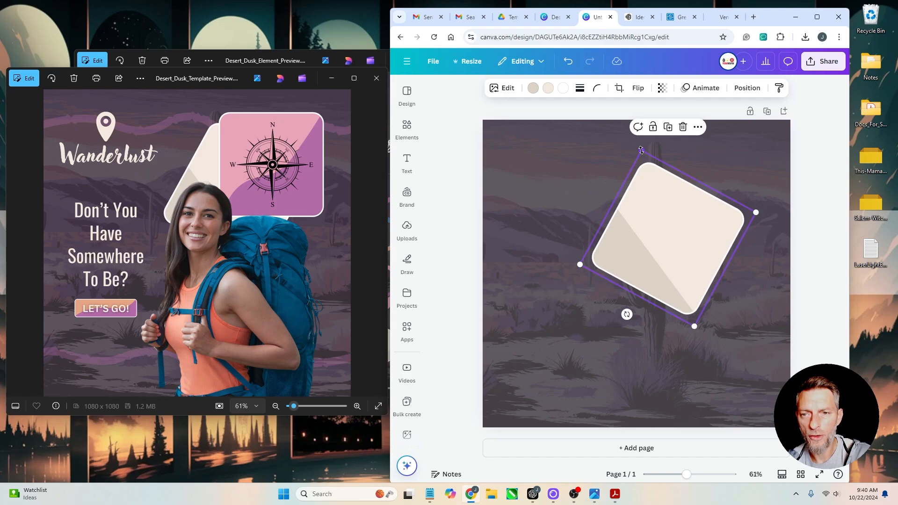
pyautogui.moveTo(642, 151); pyautogui.dragTo(656, 187)
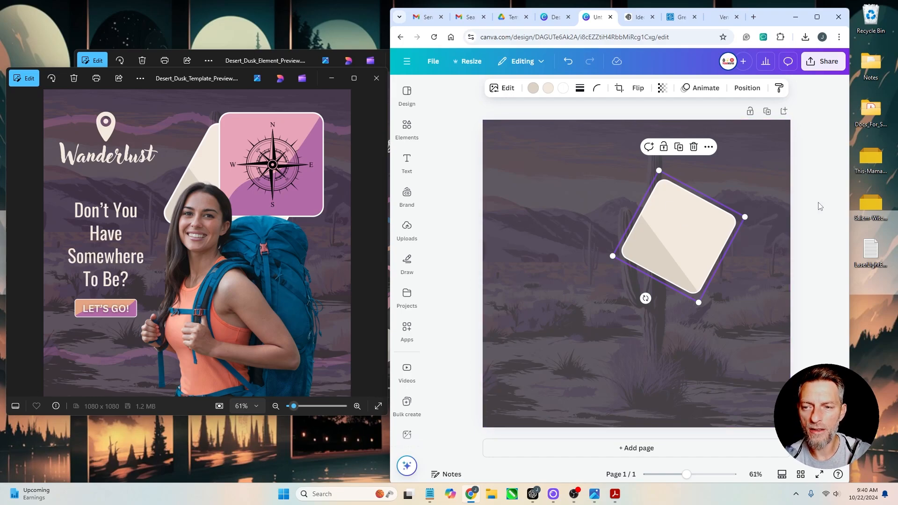
# Copy the pink and purple rounded square from the trial elements design and paste it into the new design.
pyautogui.click(555, 16)
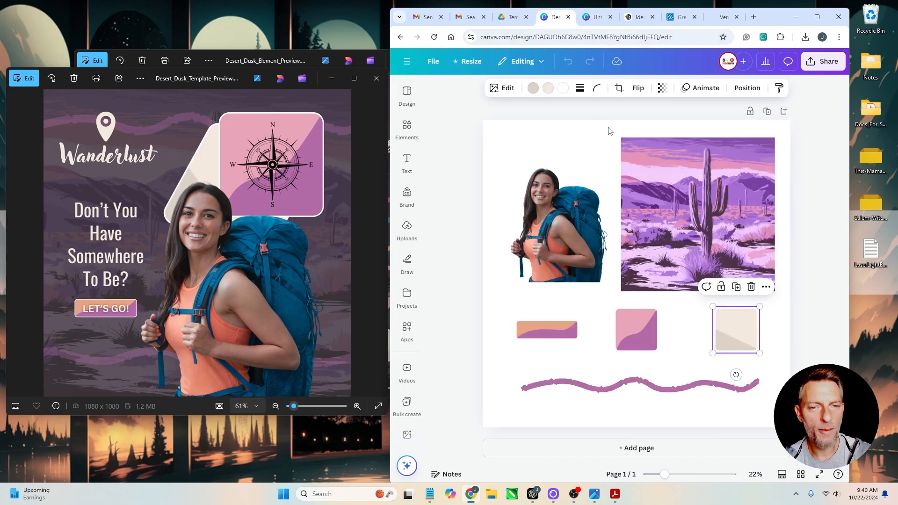
pyautogui.click(638, 318)
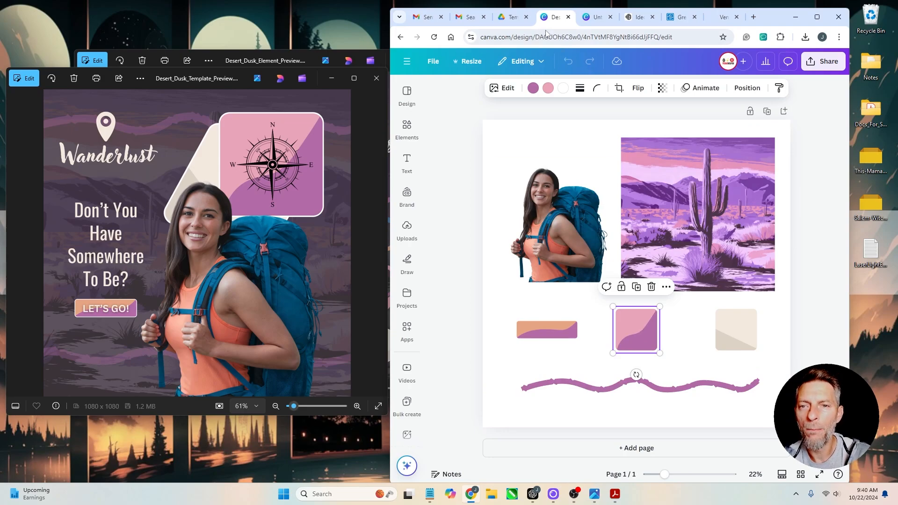
pyautogui.click(599, 16)
pyautogui.hotkey('ctrl', 'v')
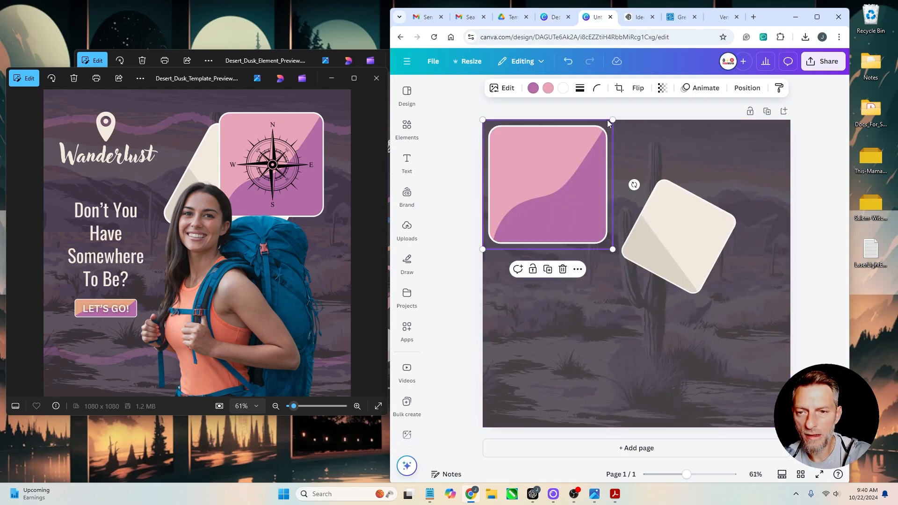
# Shrink the pink and purple square and place it upright over the tilted cream square, offset up and to the right, then deselect it.
pyautogui.moveTo(552, 169); pyautogui.dragTo(724, 185)
pyautogui.moveTo(789, 144); pyautogui.dragTo(765, 155)
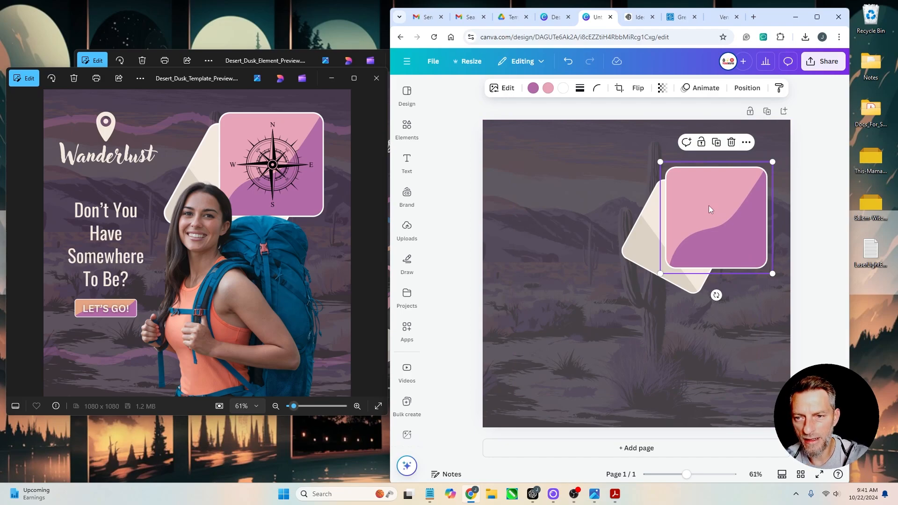
pyautogui.moveTo(773, 161); pyautogui.dragTo(757, 161)
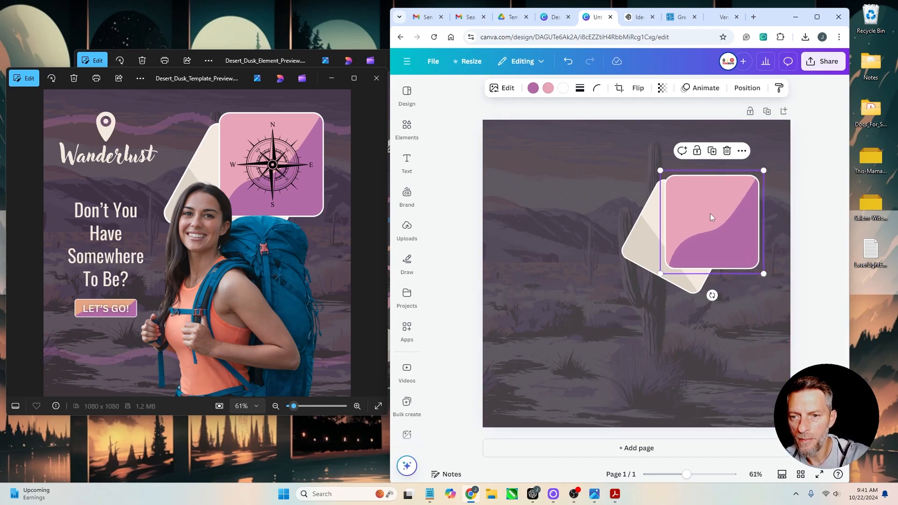
pyautogui.moveTo(706, 215); pyautogui.dragTo(706, 207)
pyautogui.click(812, 220)
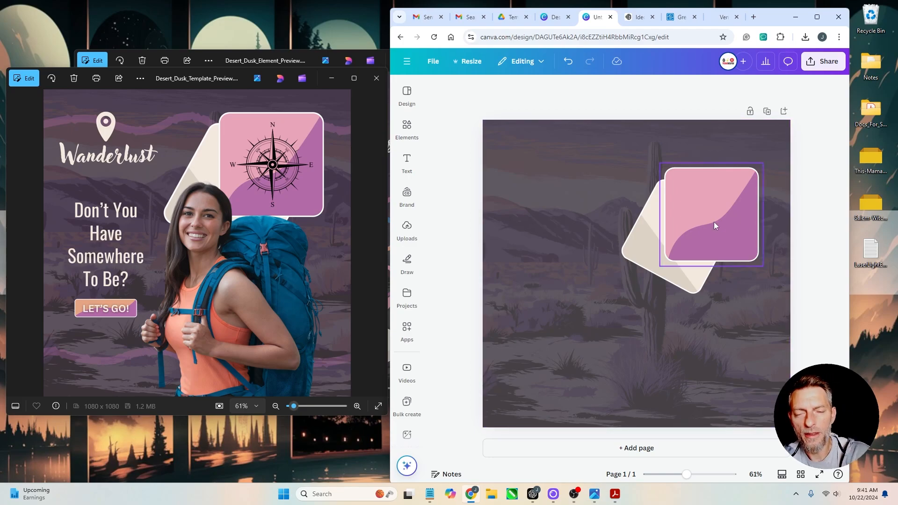
# Try recolouring the purple area of the front square with the light purple and red default solid colours.
pyautogui.click(732, 206)
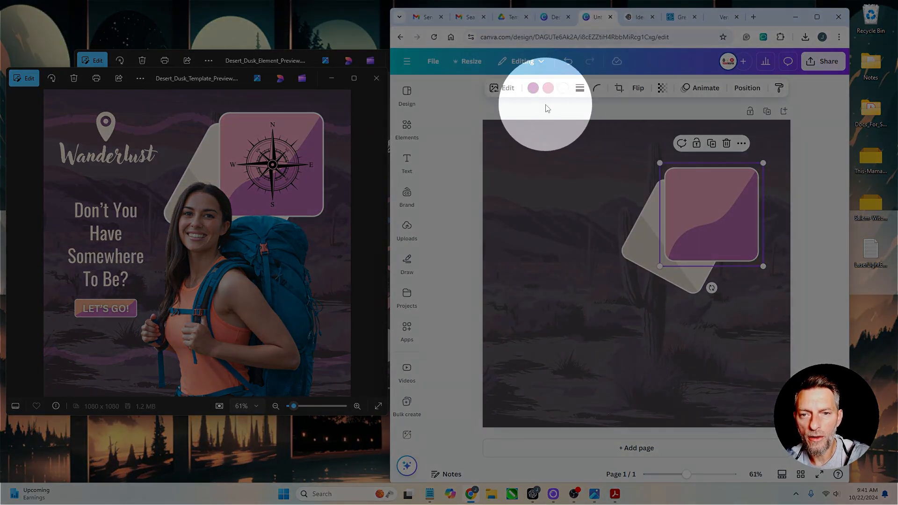
pyautogui.click(608, 112)
pyautogui.click(757, 216)
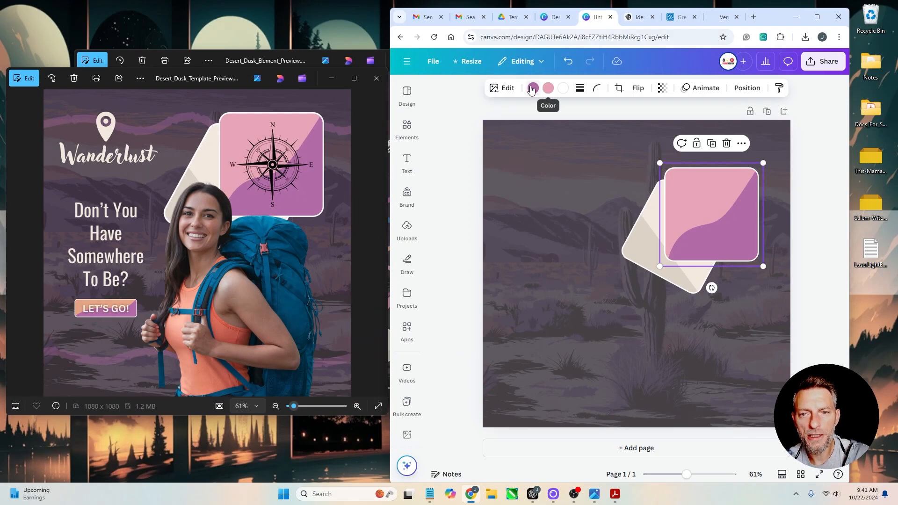
pyautogui.click(533, 89)
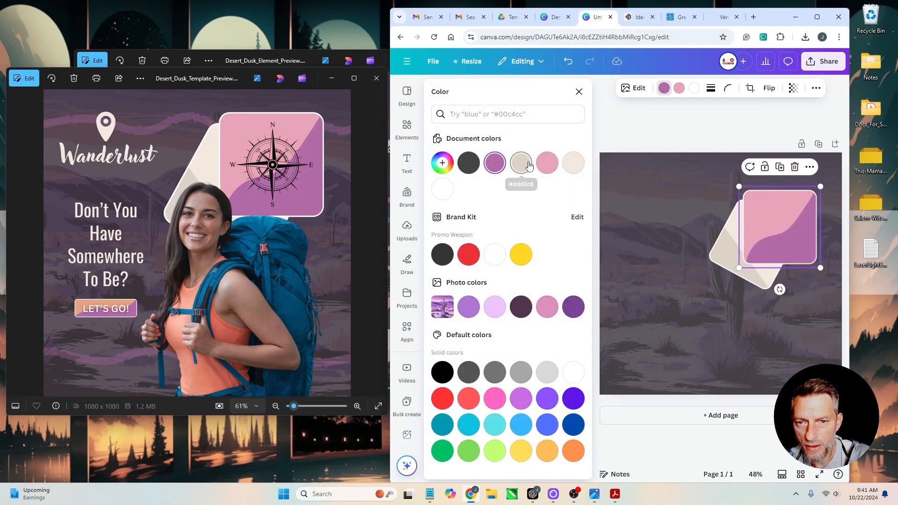
pyautogui.click(520, 398)
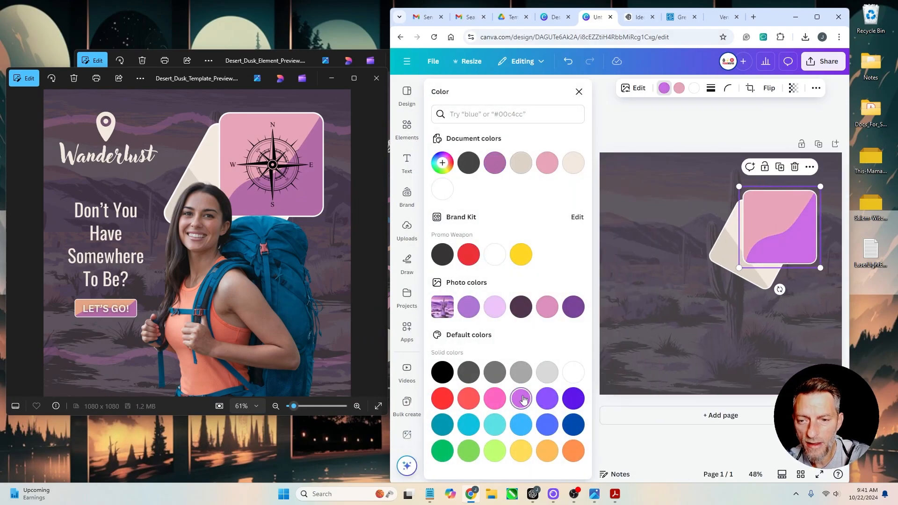
pyautogui.click(448, 403)
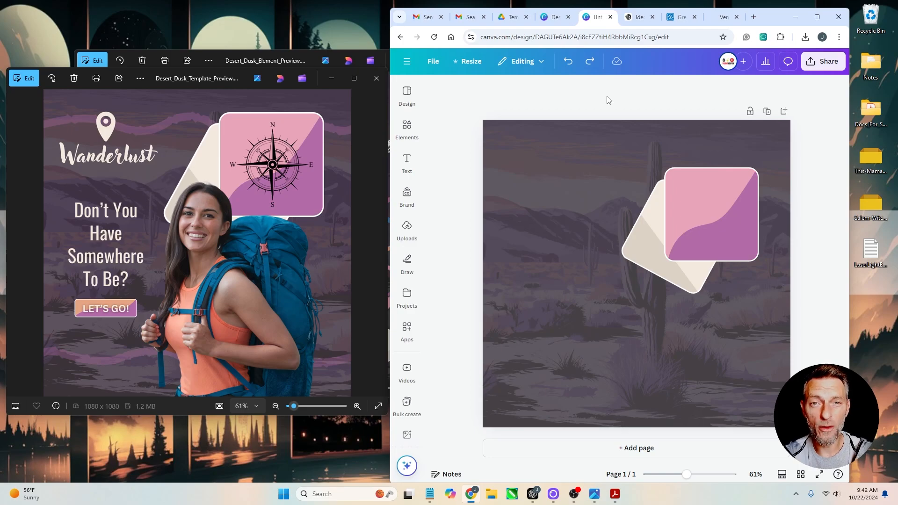
# Copy the woman with the blue backpack from the trial elements design and paste her into the new design.
pyautogui.click(543, 20)
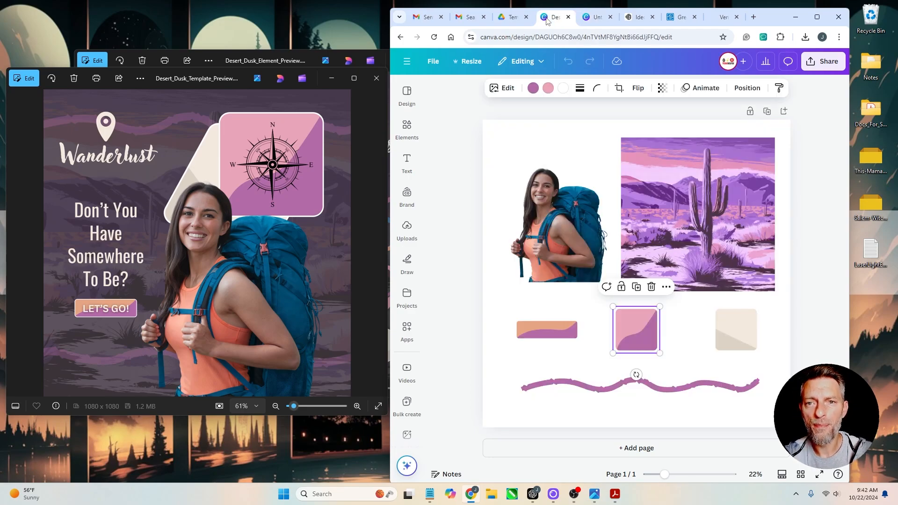
pyautogui.click(553, 221)
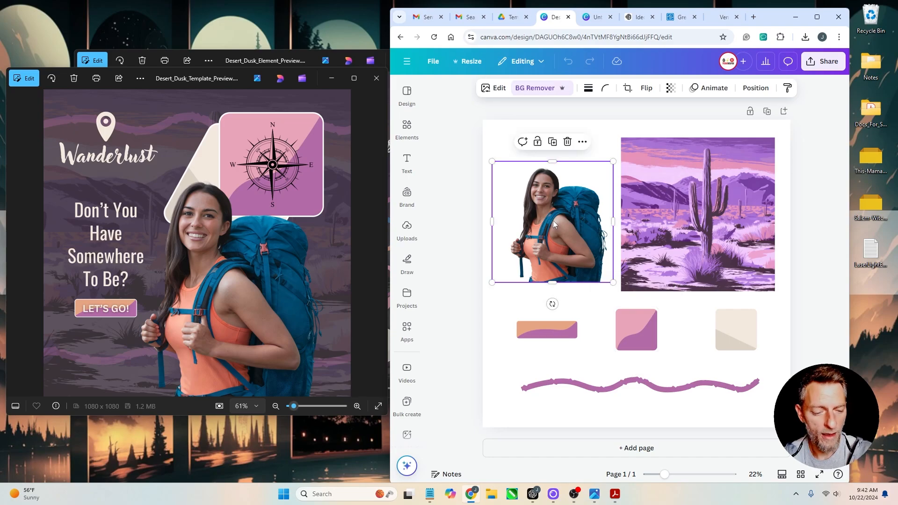
pyautogui.click(596, 17)
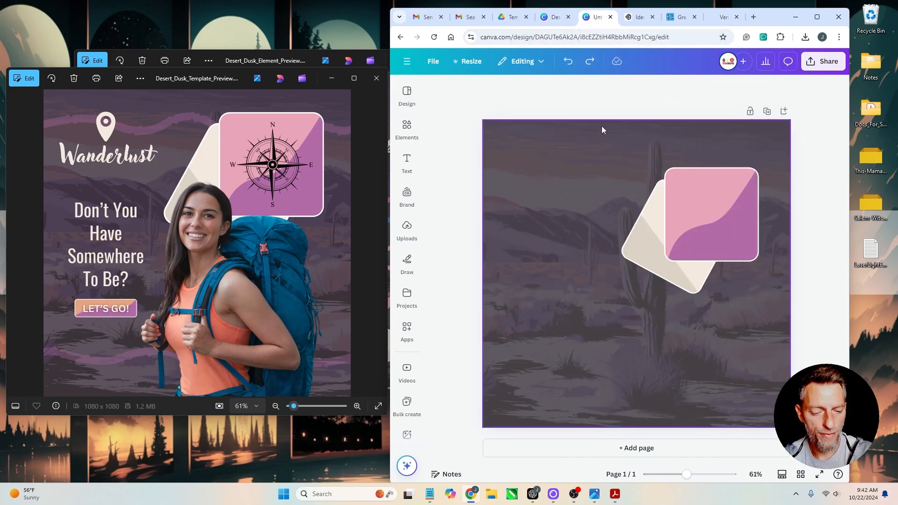
pyautogui.hotkey('ctrl', 'v')
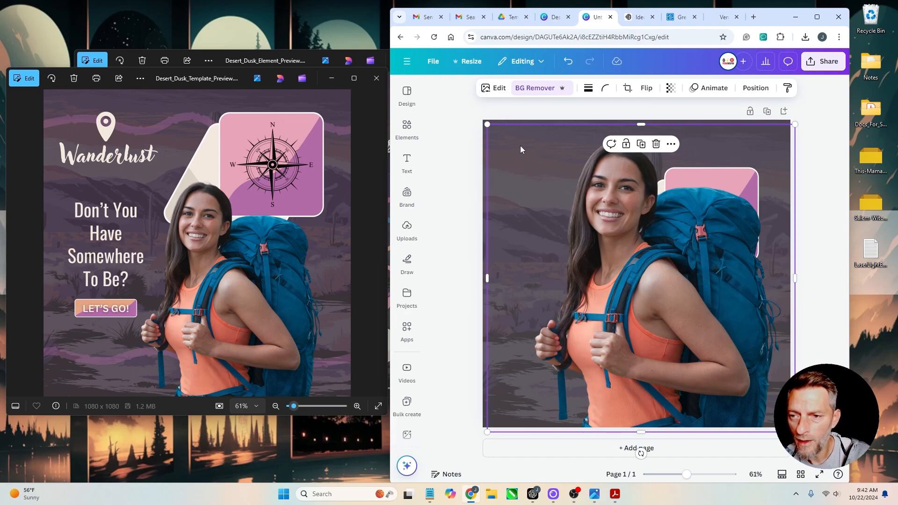
# Scale down the backpacker image and position it at the page's lower right, overlapping the two squares, then deselect it.
pyautogui.moveTo(488, 124); pyautogui.dragTo(591, 239)
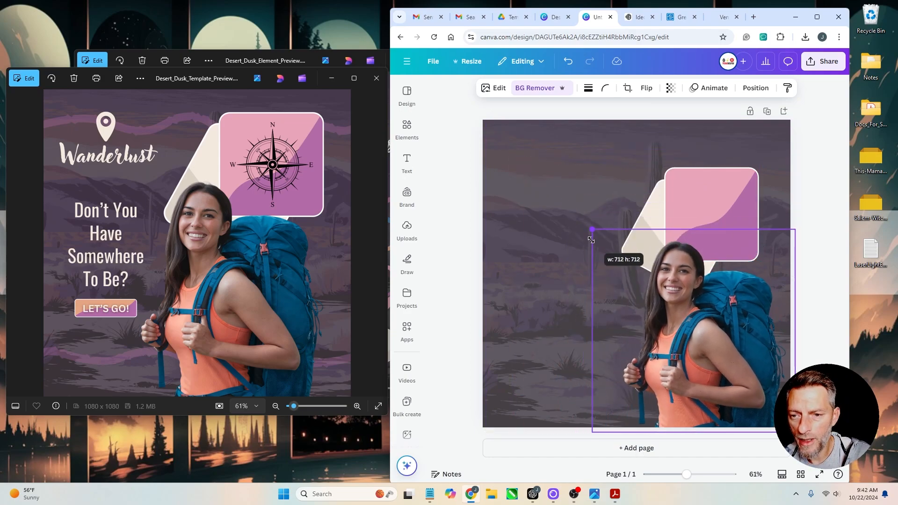
pyautogui.moveTo(741, 234); pyautogui.dragTo(758, 220)
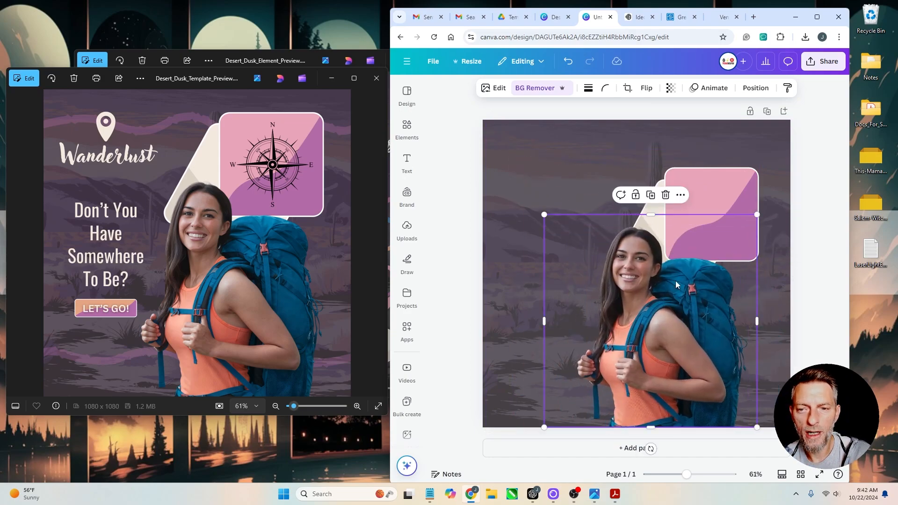
pyautogui.moveTo(642, 307); pyautogui.dragTo(661, 307)
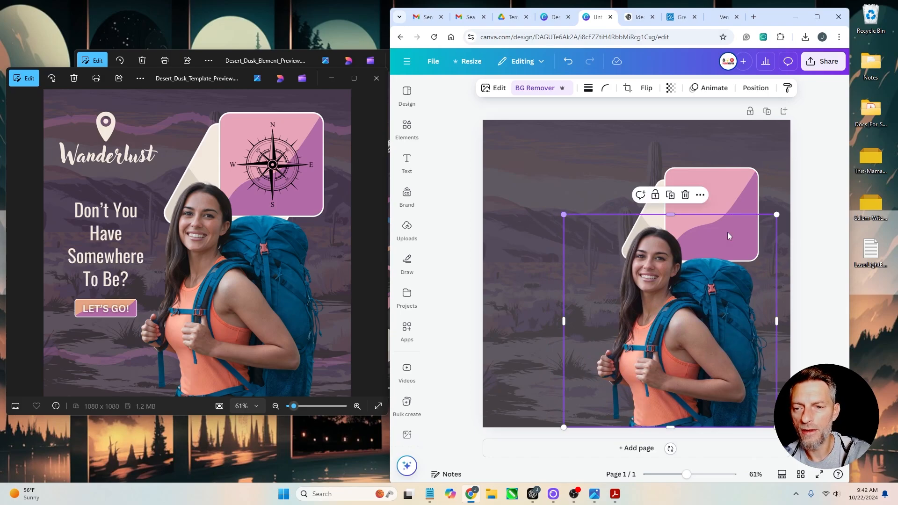
pyautogui.click(816, 255)
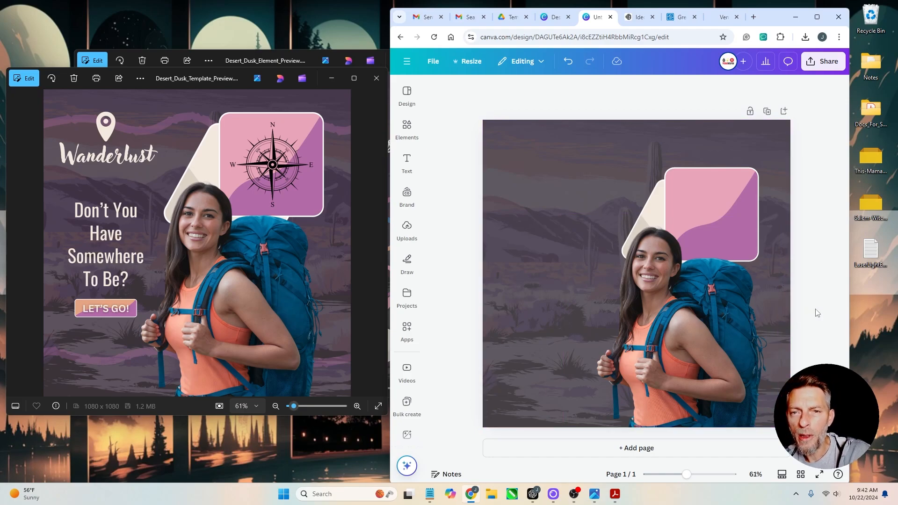
# Raise the backpacker image's brightness to 13 for the whole image and deselect it.
pyautogui.click(694, 332)
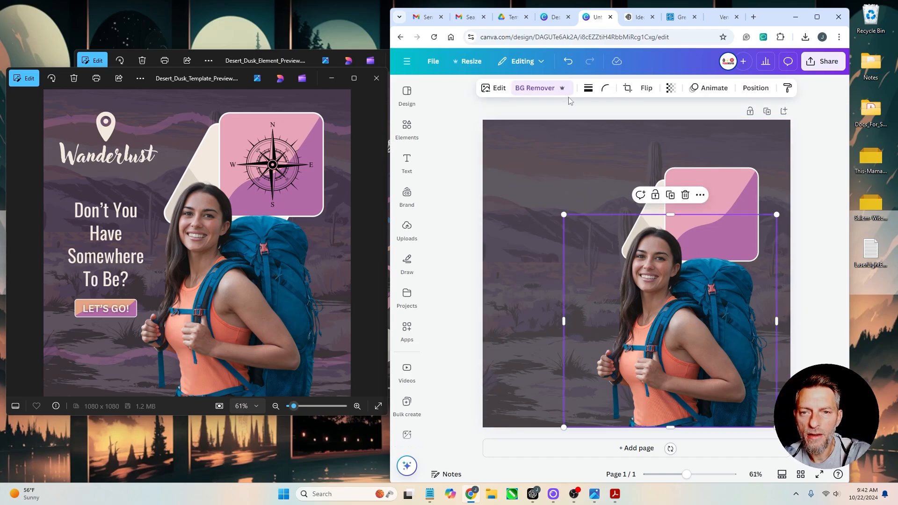
pyautogui.click(495, 89)
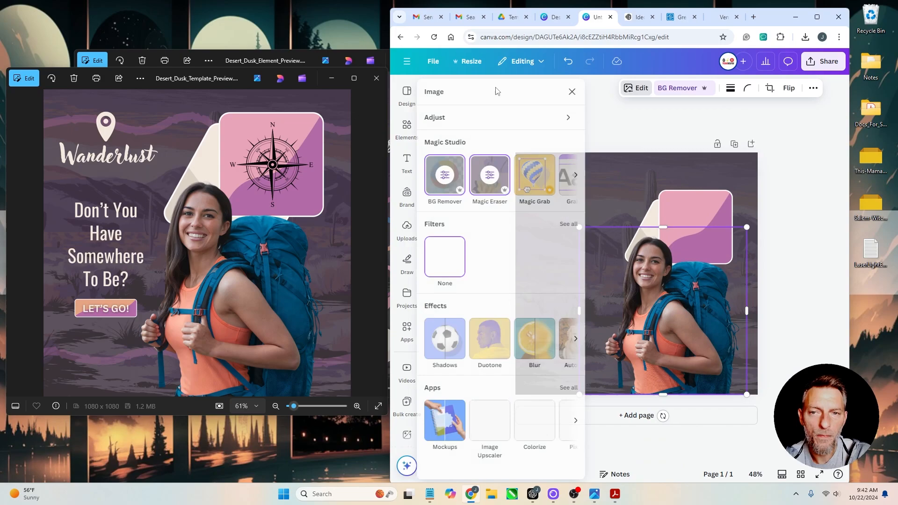
pyautogui.click(477, 120)
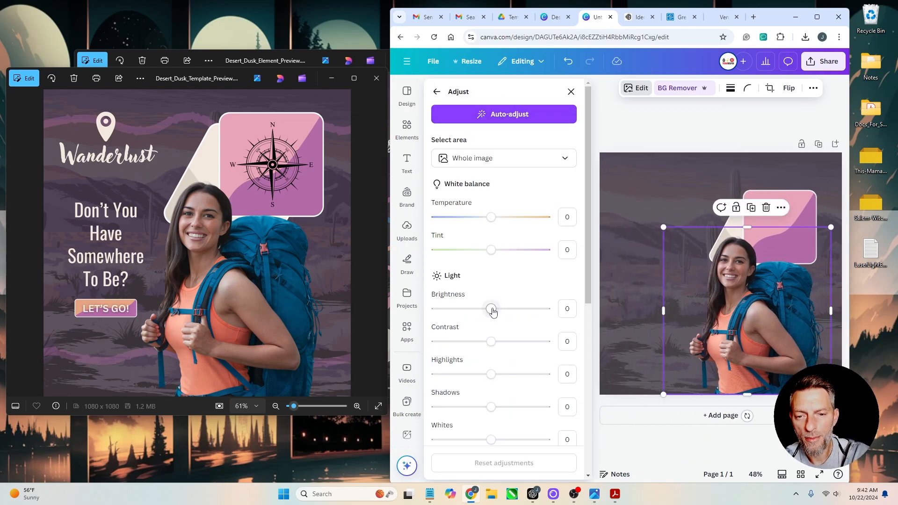
pyautogui.moveTo(493, 311); pyautogui.dragTo(499, 311)
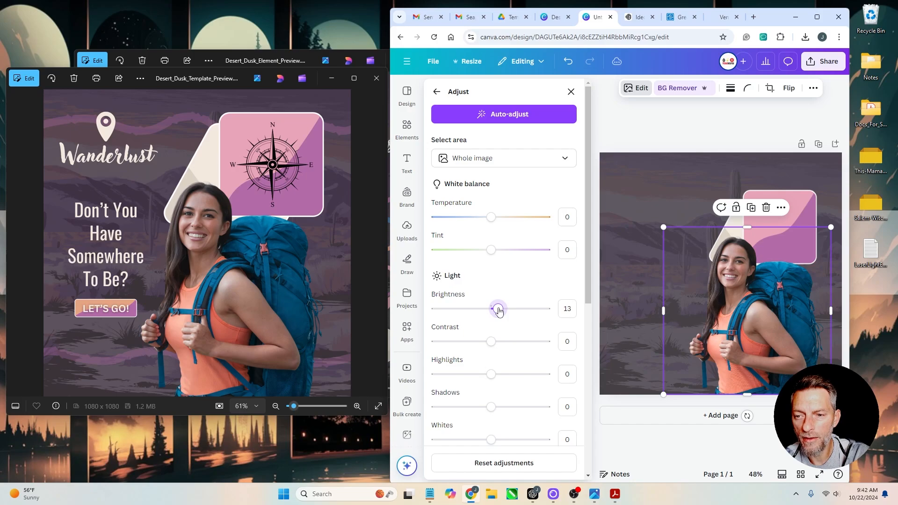
pyautogui.click(661, 136)
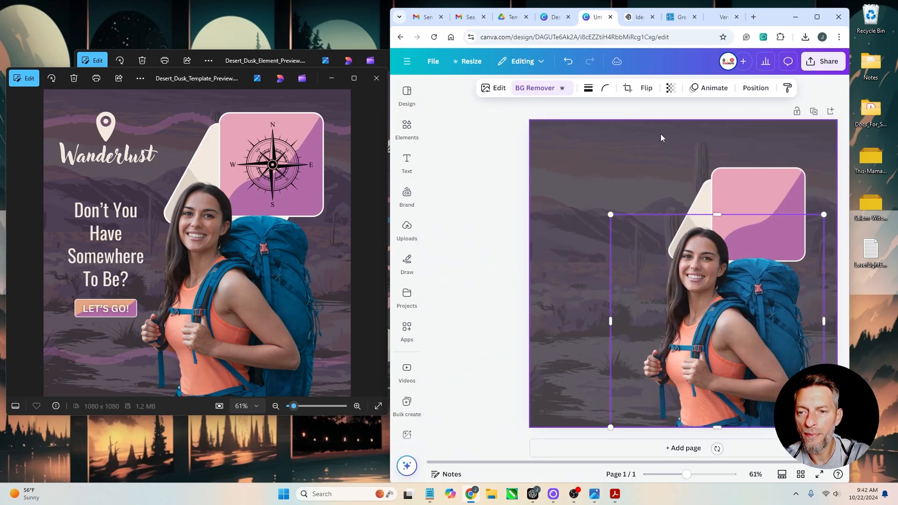
pyautogui.click(826, 222)
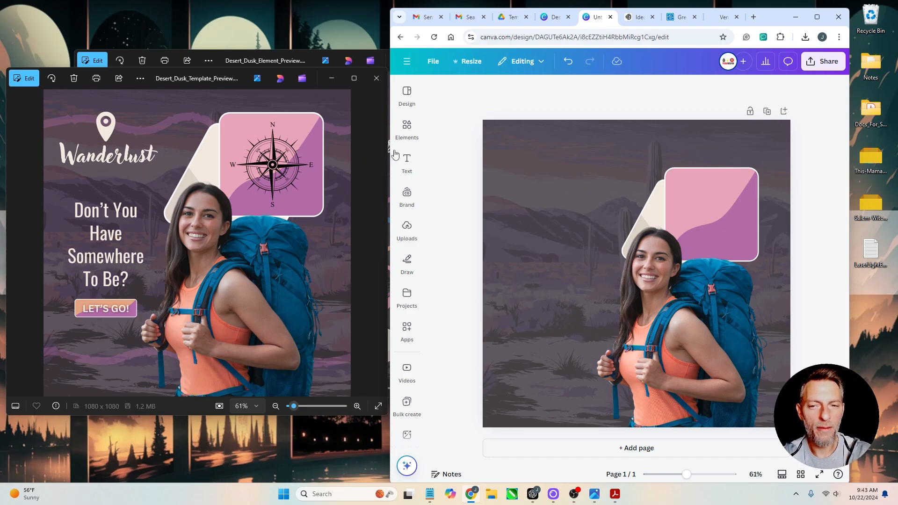
# Search the elements library for "location pin icon" and filter the results to free items only.
pyautogui.click(406, 162)
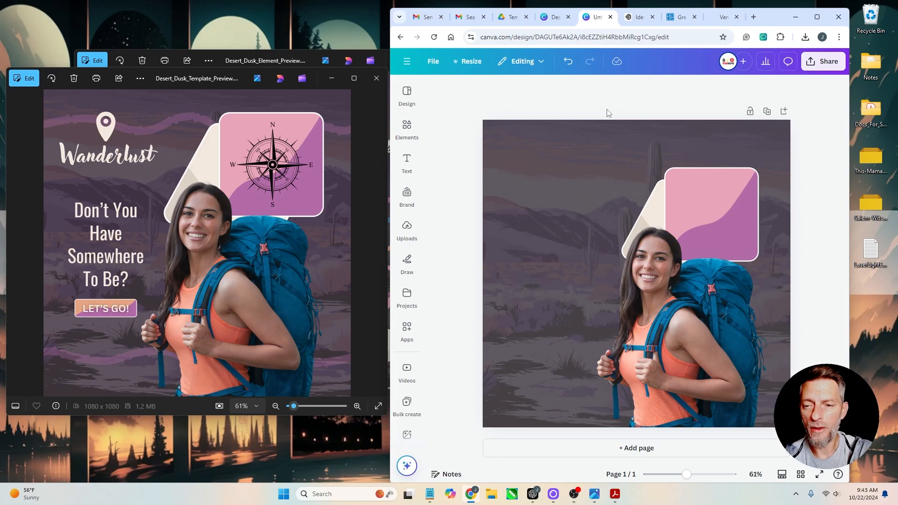
pyautogui.click(401, 130)
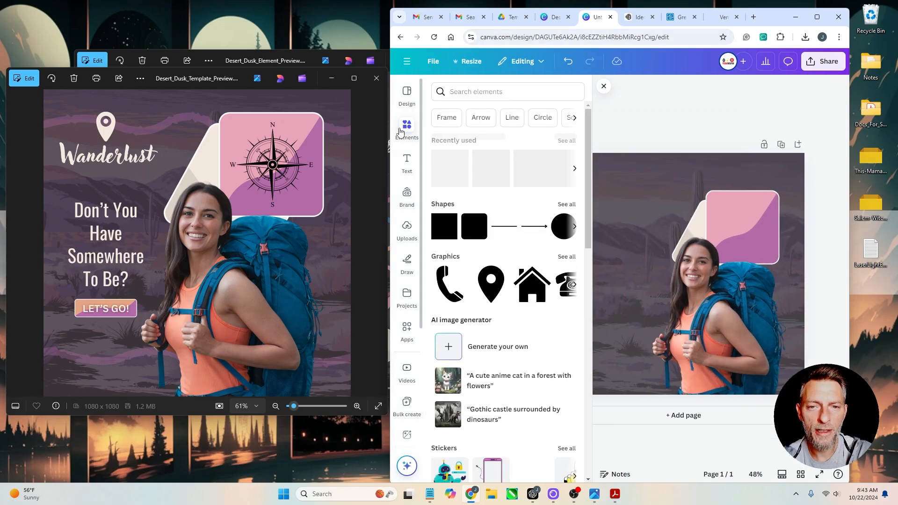
pyautogui.click(485, 89)
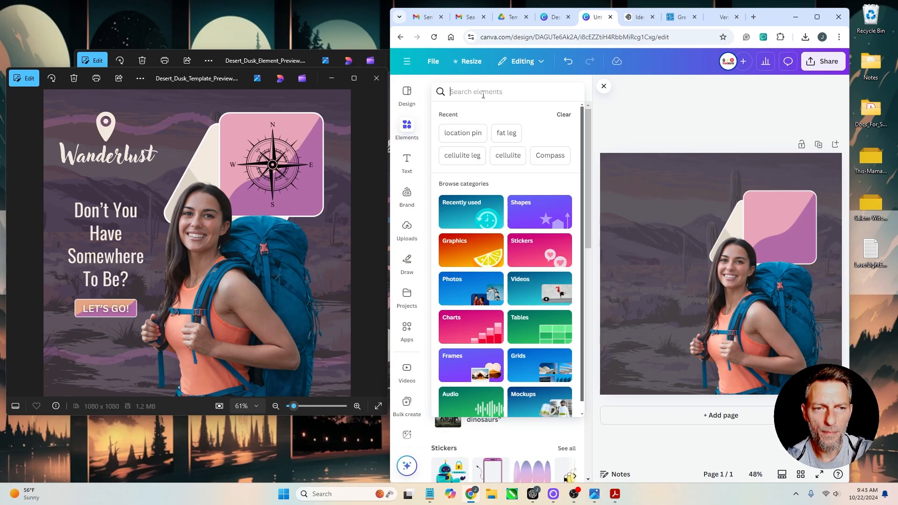
pyautogui.write('location p')
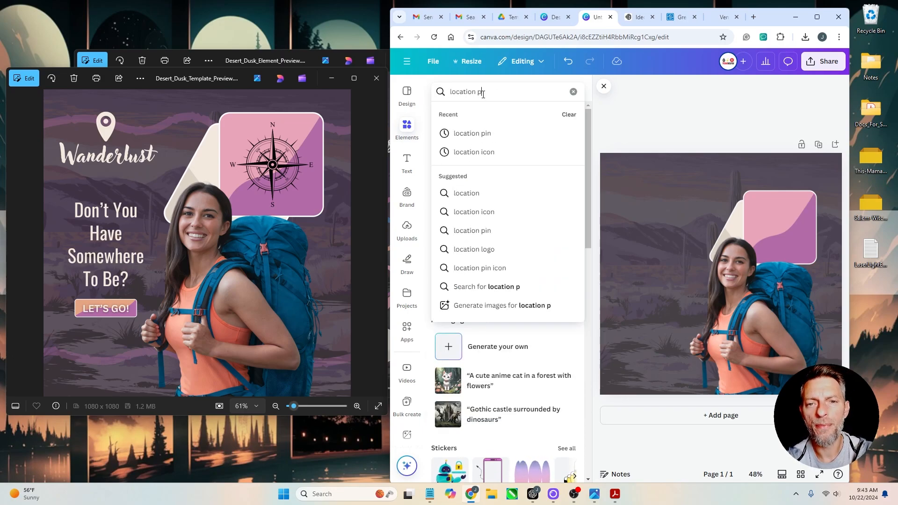
pyautogui.write('in icon')
pyautogui.press('Return')
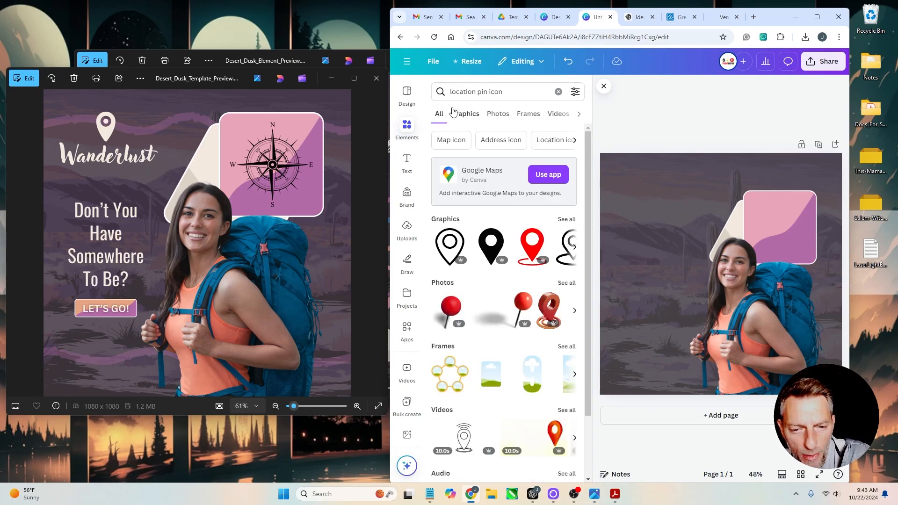
pyautogui.click(574, 91)
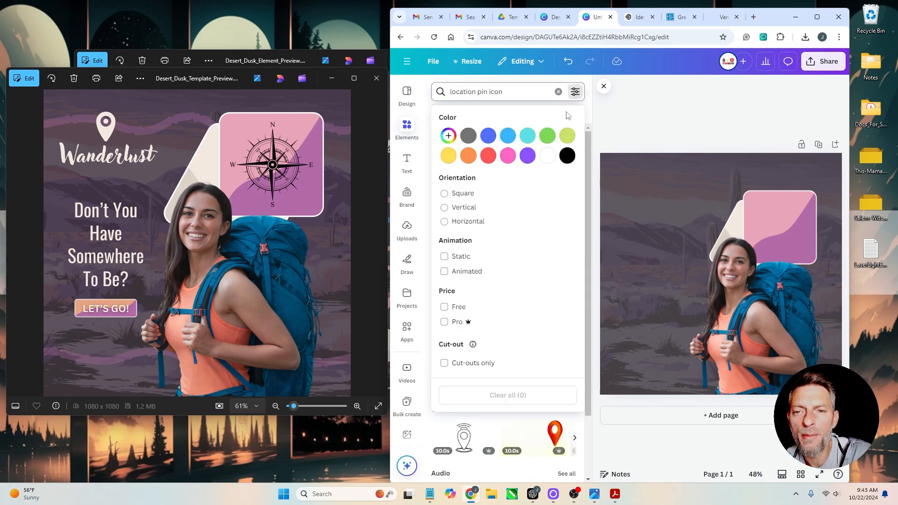
pyautogui.click(446, 307)
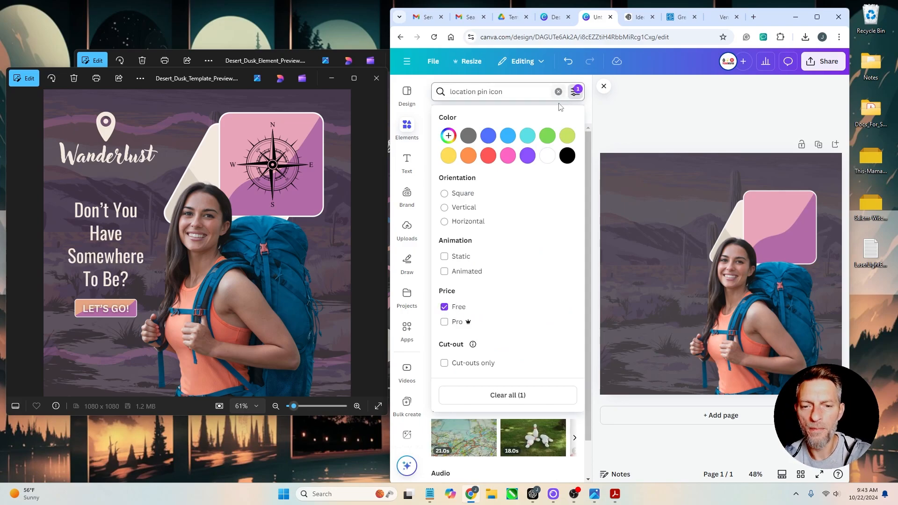
pyautogui.click(514, 92)
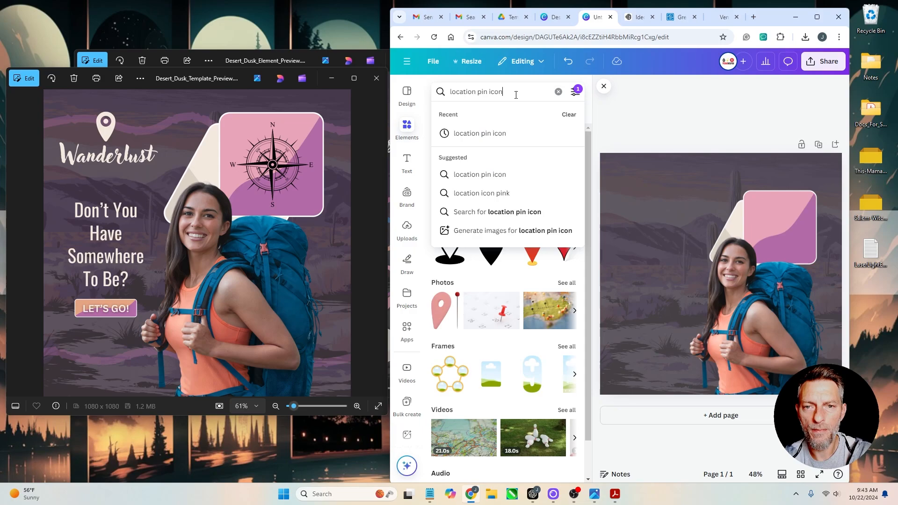
pyautogui.click(642, 123)
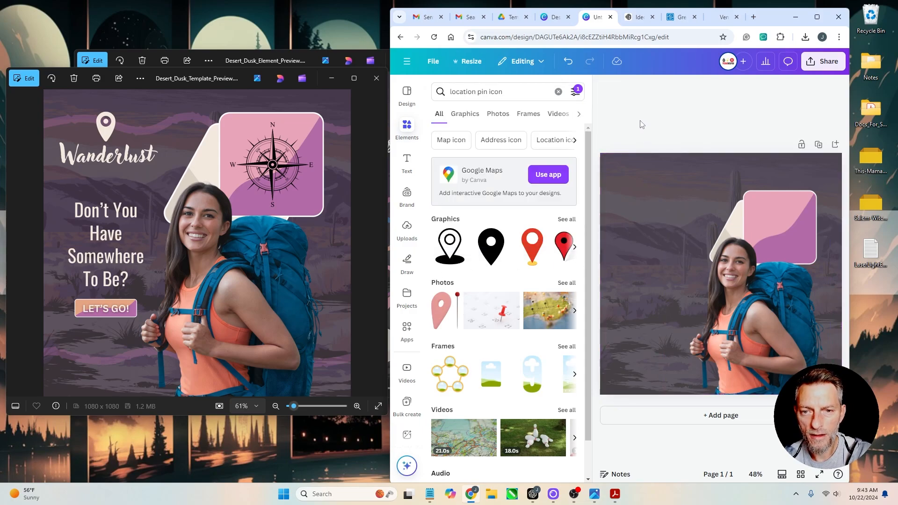
# Add the solid black location pin with a ringed centre from the full graphics results and shrink it near the page's upper left.
pyautogui.click(567, 218)
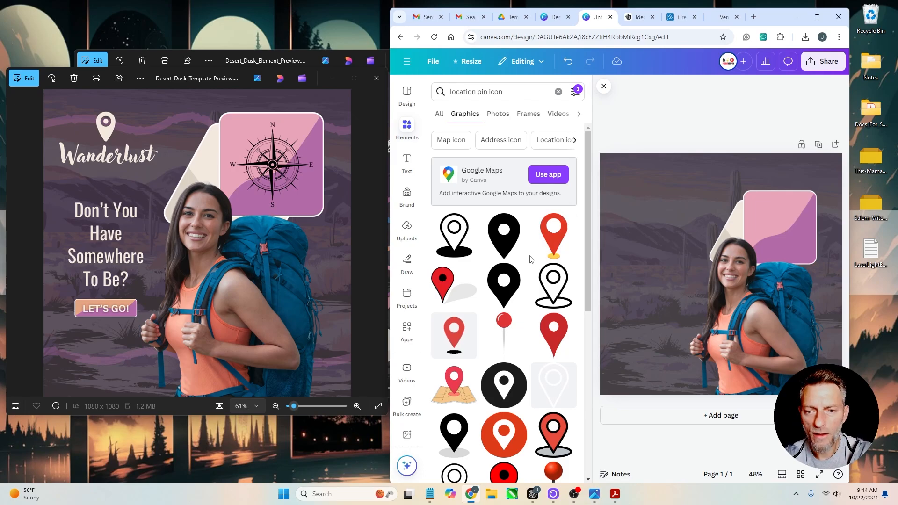
pyautogui.scroll(-5, 534, 252)
pyautogui.scroll(-4, 531, 253)
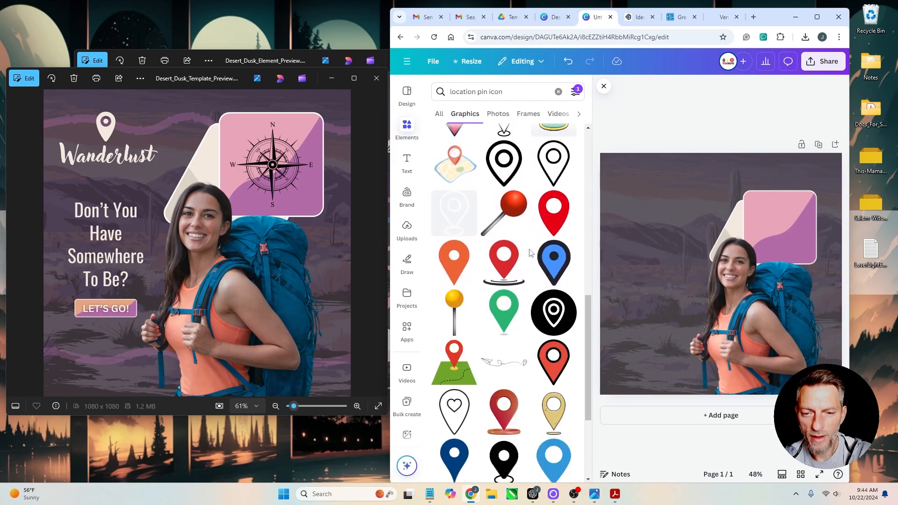
pyautogui.scroll(-5, 531, 254)
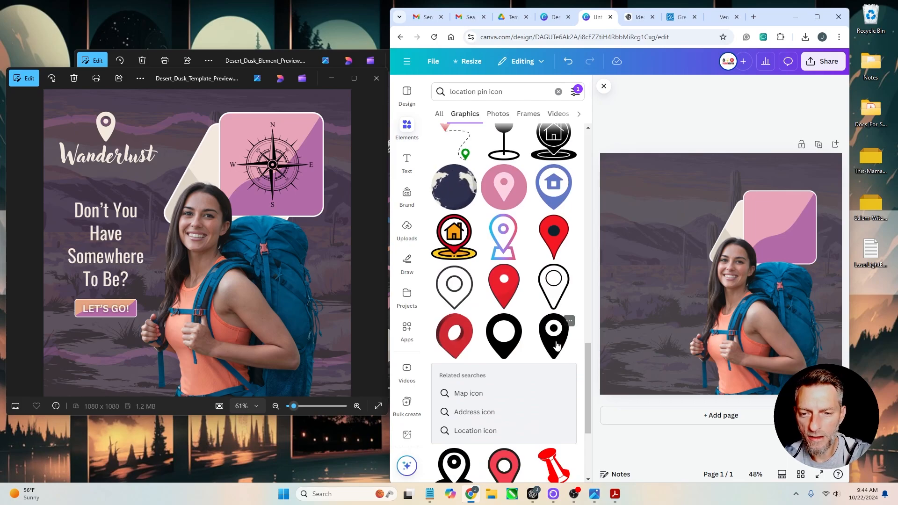
pyautogui.click(556, 346)
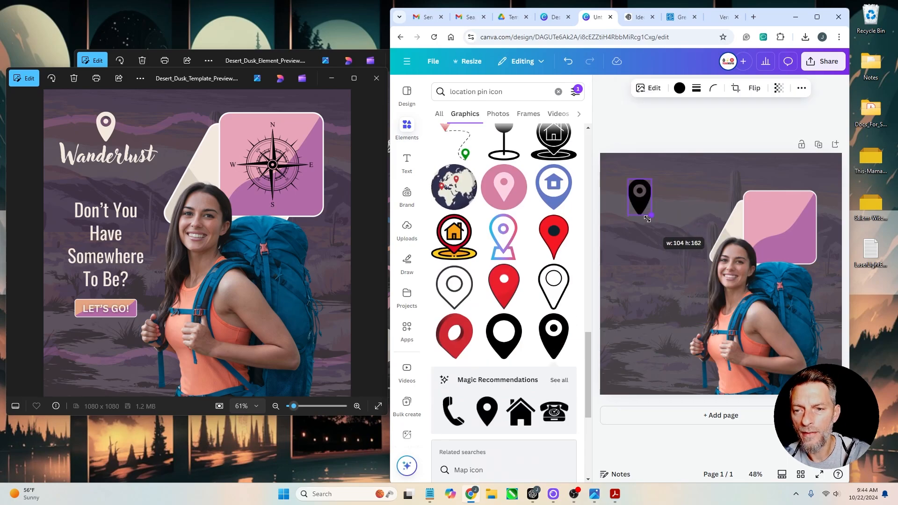
pyautogui.moveTo(654, 218); pyautogui.dragTo(643, 198)
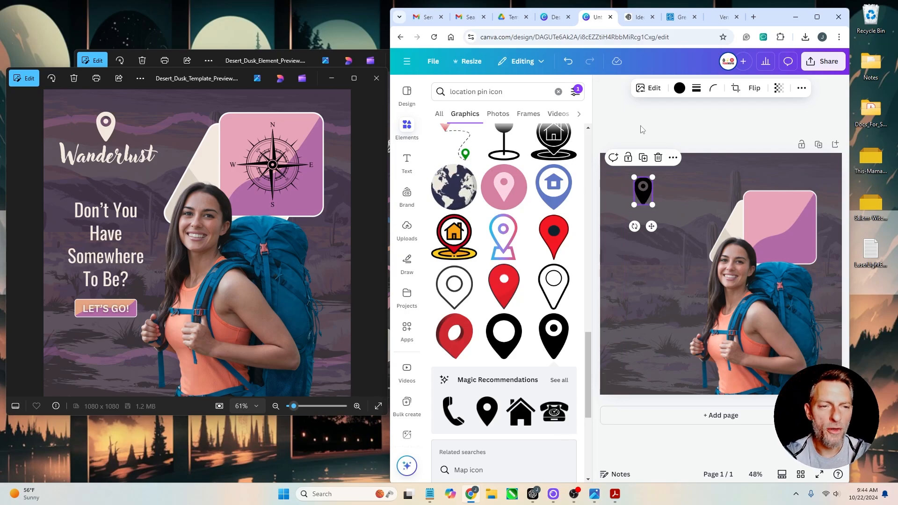
# Add a heading reading "Wanderlust" and move it below the location pin.
pyautogui.click(408, 160)
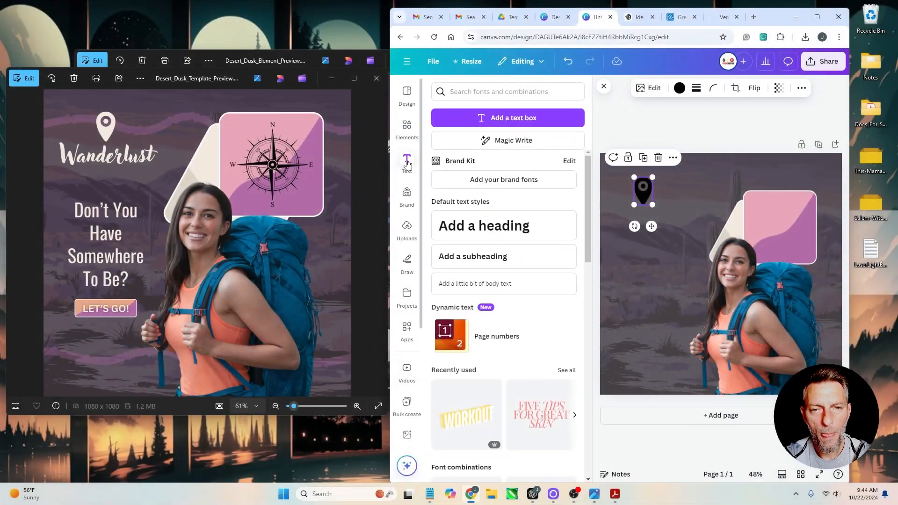
pyautogui.click(484, 226)
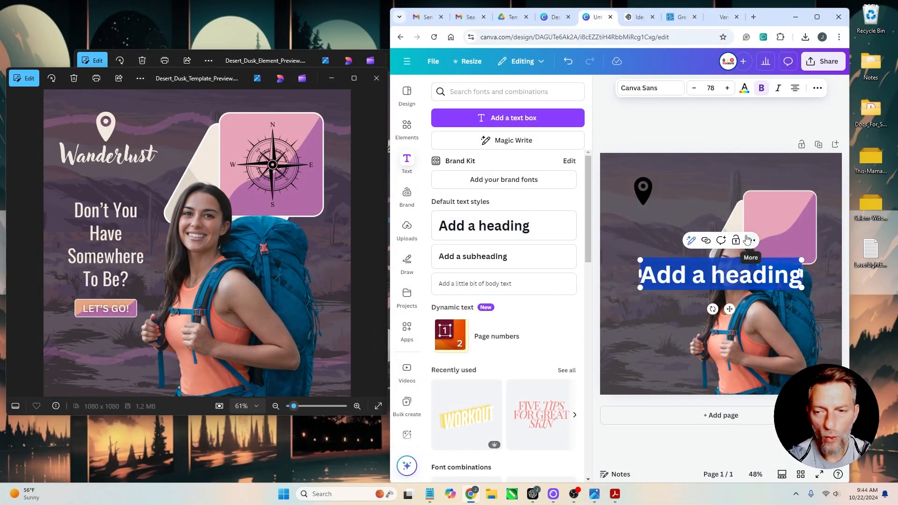
pyautogui.write('Wanderlust')
pyautogui.click(737, 205)
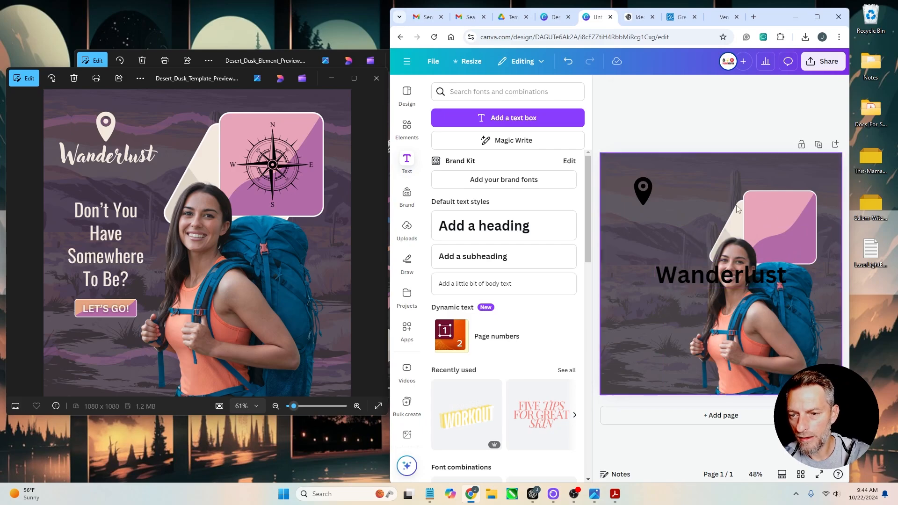
pyautogui.moveTo(730, 278); pyautogui.dragTo(686, 231)
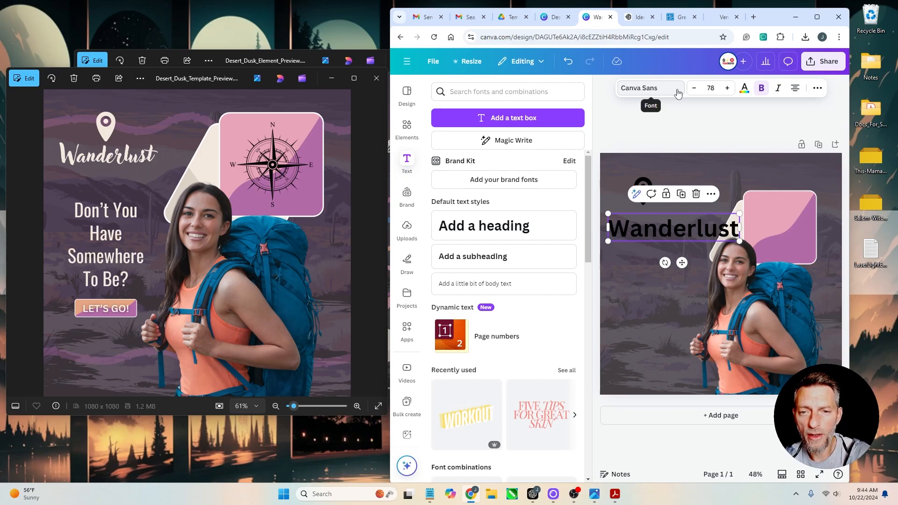
# Set the "Wanderlust" heading in Adlery Pro, scale it down to about 365 × 103 px below the pin and deselect it.
pyautogui.click(678, 91)
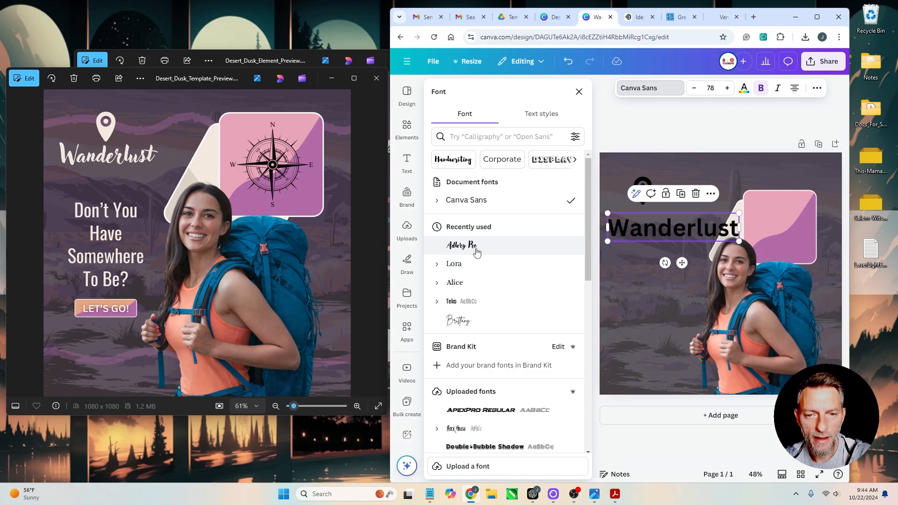
pyautogui.click(466, 251)
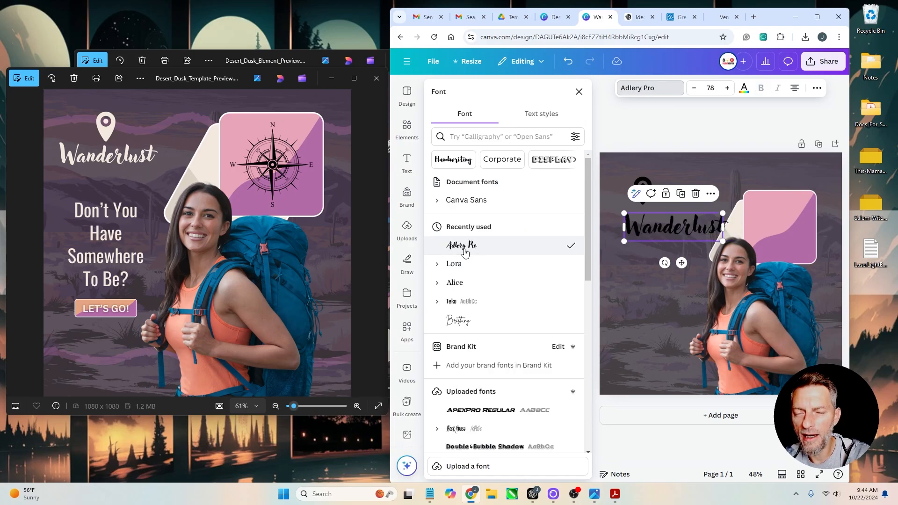
pyautogui.click(673, 228)
pyautogui.moveTo(674, 229); pyautogui.dragTo(694, 205)
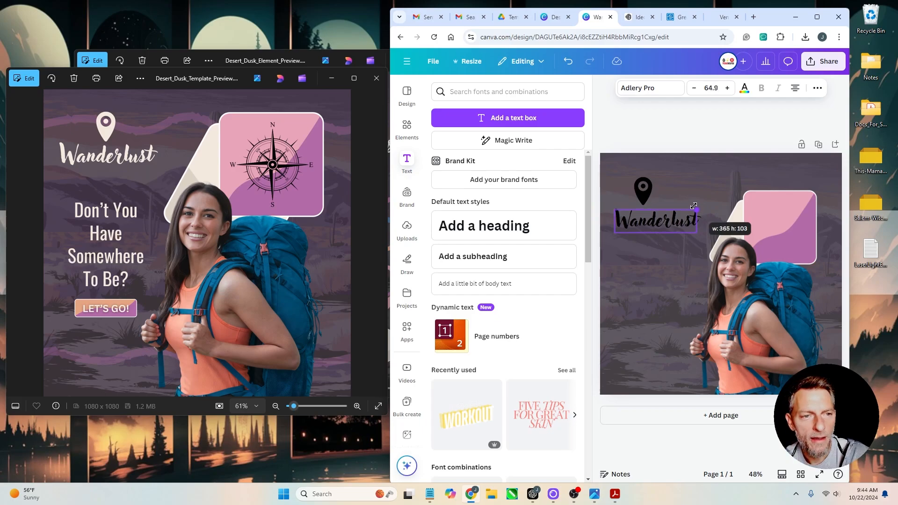
pyautogui.click(621, 101)
pyautogui.click(605, 89)
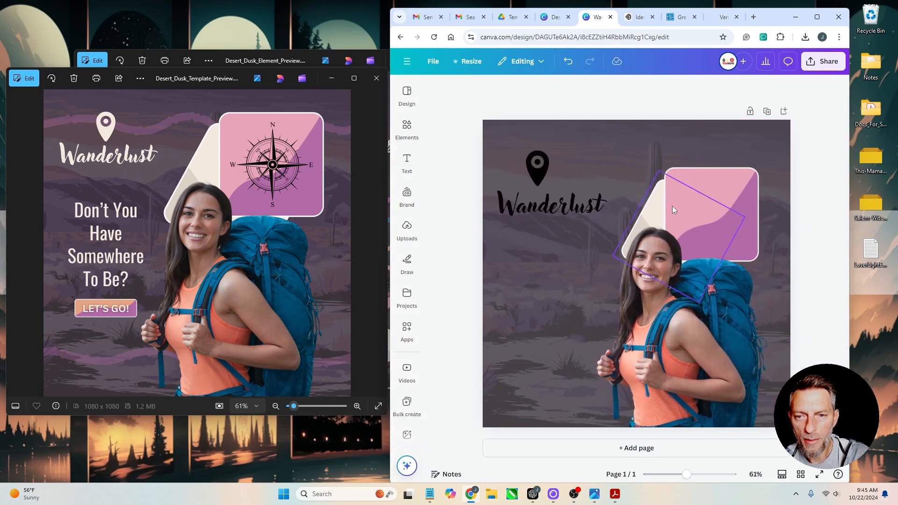
# Centre the pin above "Wanderlust", scale both down together until the text size is about 48.7, and deselect them.
pyautogui.moveTo(538, 176); pyautogui.dragTo(549, 177)
pyautogui.click(587, 203)
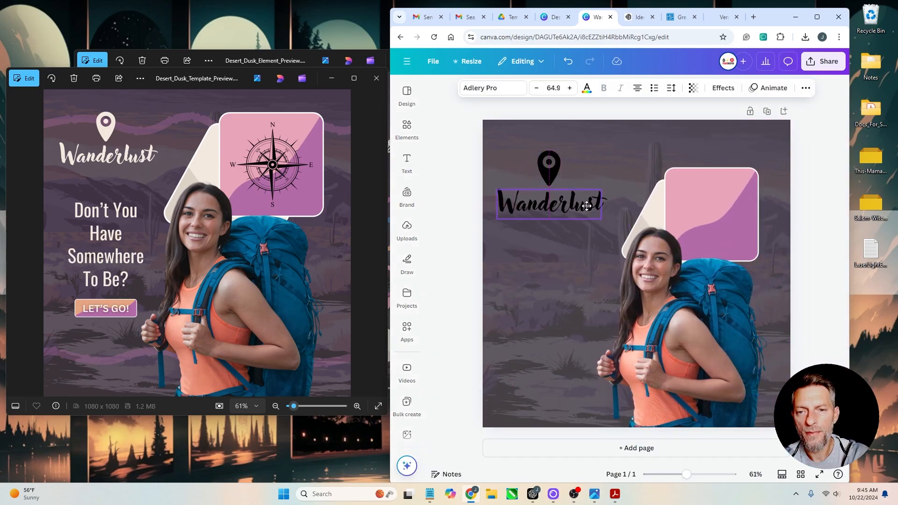
pyautogui.keyDown('shift'); pyautogui.click(556, 156); pyautogui.keyUp('shift')
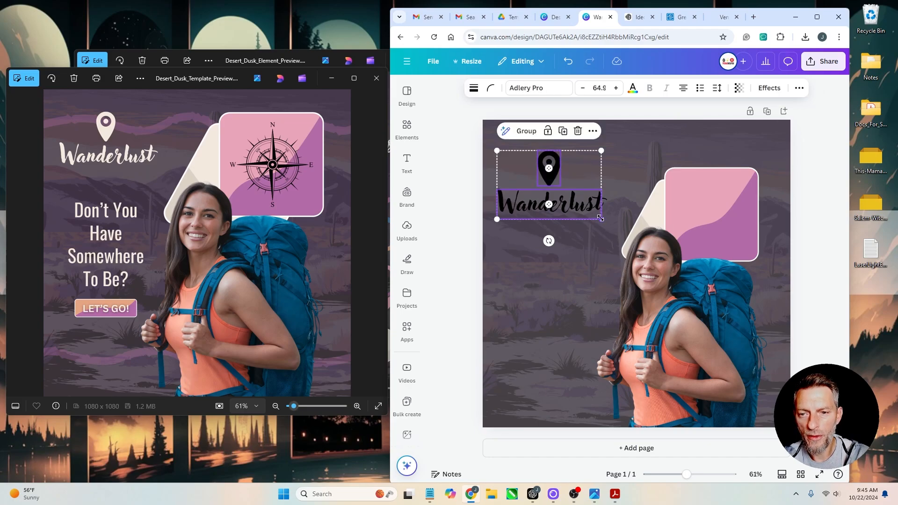
pyautogui.moveTo(601, 219); pyautogui.dragTo(575, 202)
pyautogui.moveTo(540, 175); pyautogui.dragTo(551, 173)
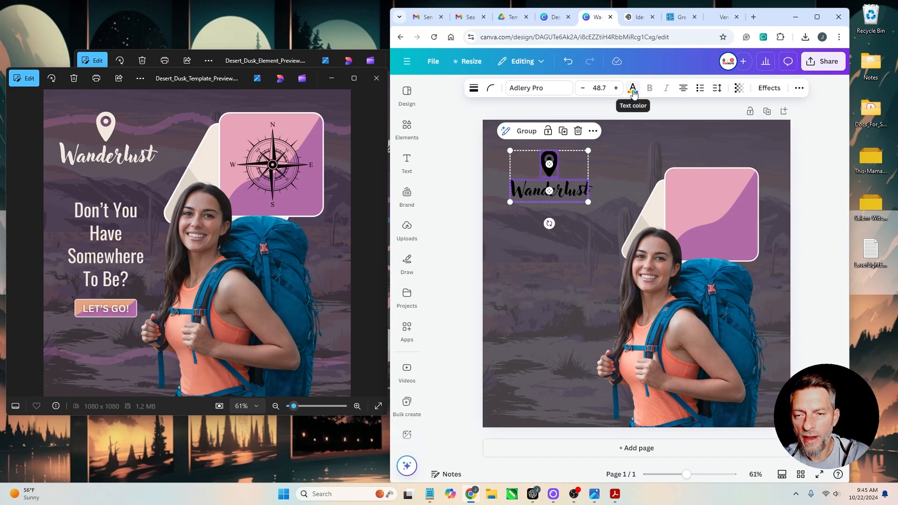
pyautogui.click(621, 130)
# Recolour the location pin with the cream document colour #f3e9de.
pyautogui.click(549, 163)
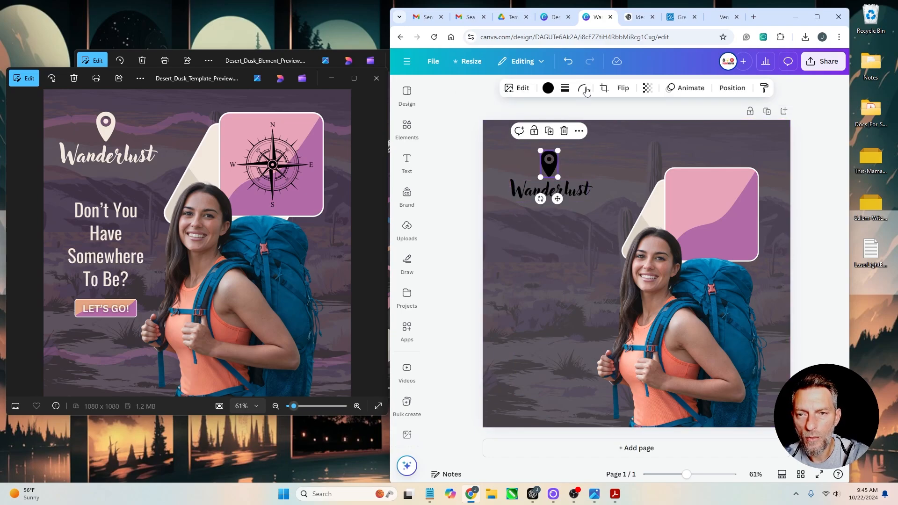
pyautogui.click(595, 110)
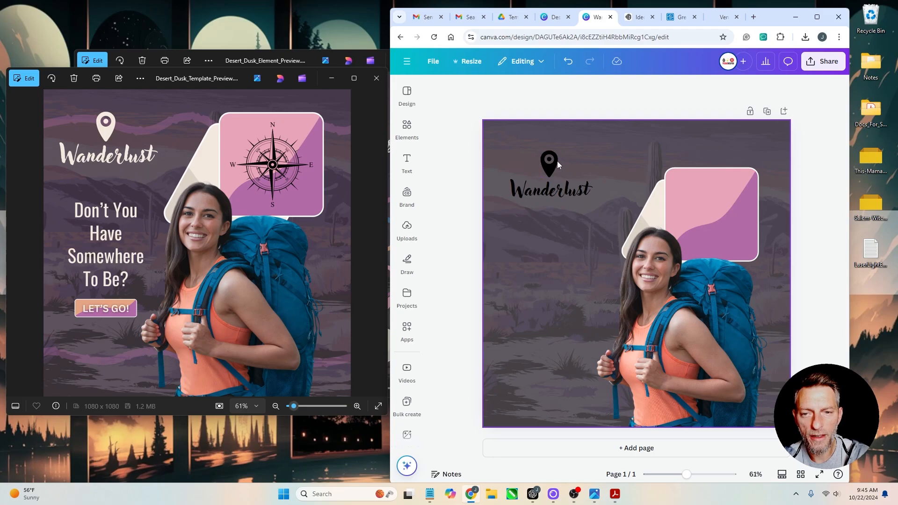
pyautogui.click(552, 162)
pyautogui.click(547, 88)
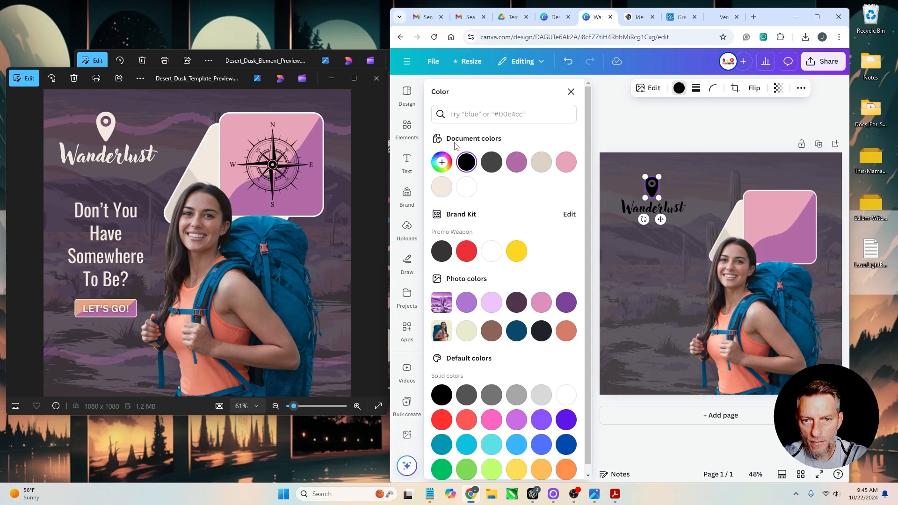
pyautogui.click(441, 187)
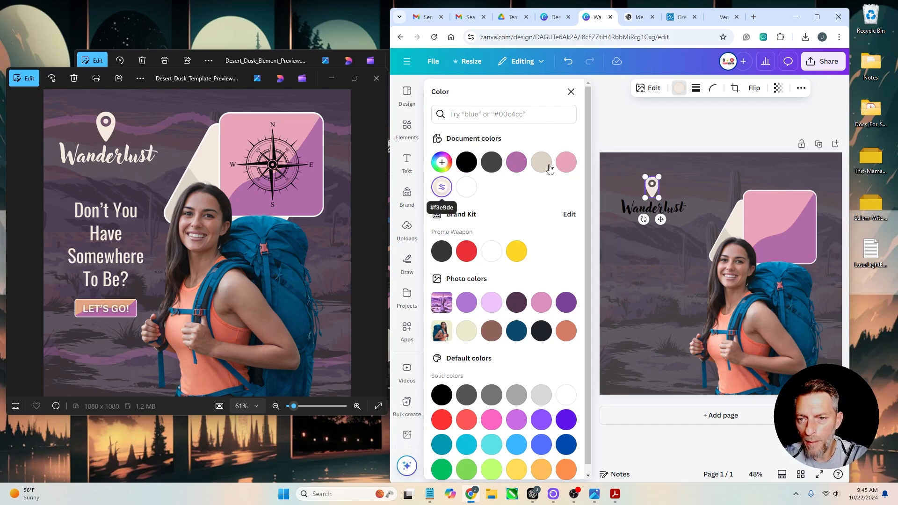
pyautogui.click(654, 137)
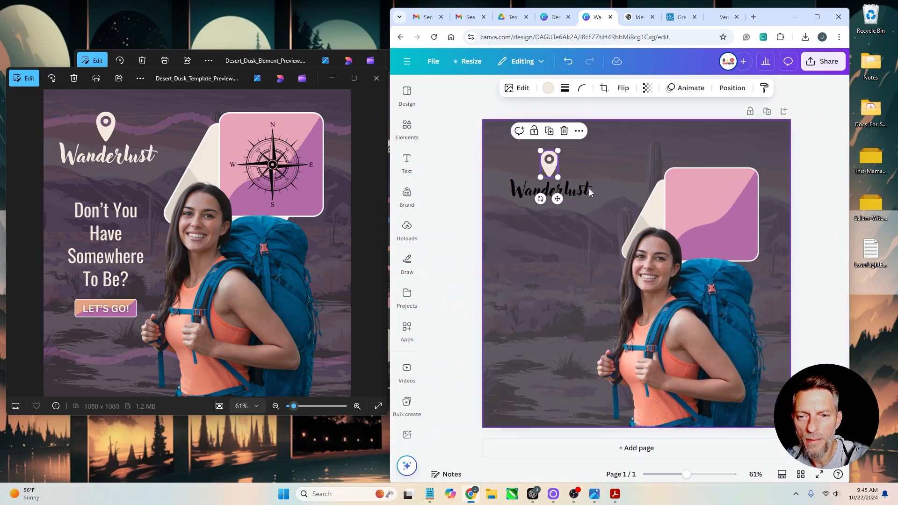
# Recolour the "Wanderlust" text with the cream document colour #f3e9de and deselect it.
pyautogui.click(580, 189)
pyautogui.click(587, 88)
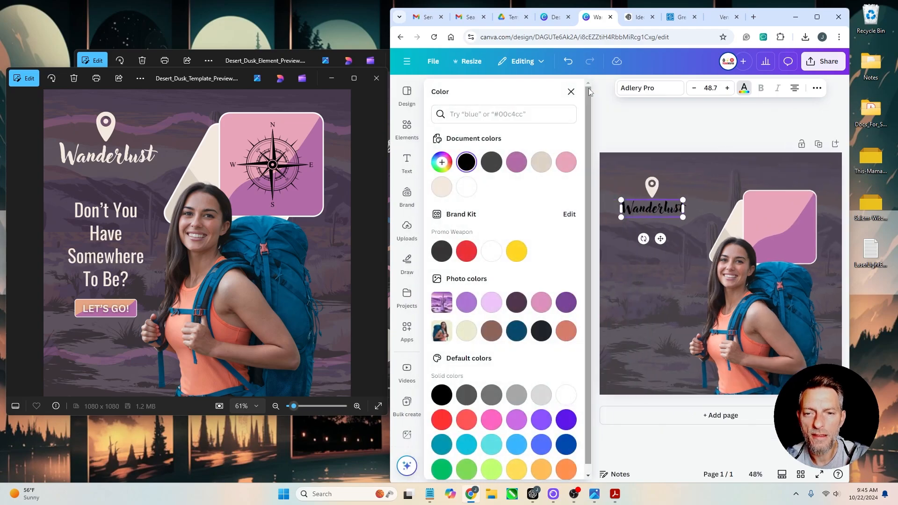
pyautogui.click(442, 186)
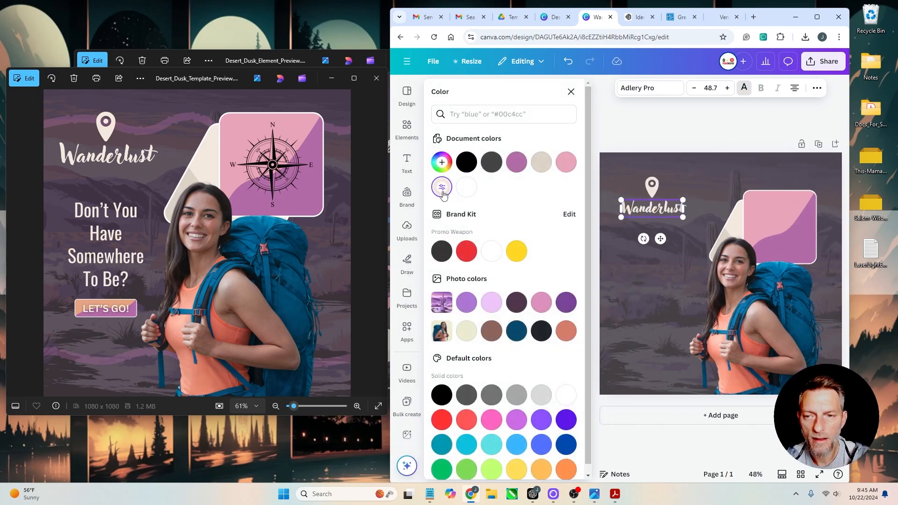
pyautogui.press('Escape')
pyautogui.click(811, 220)
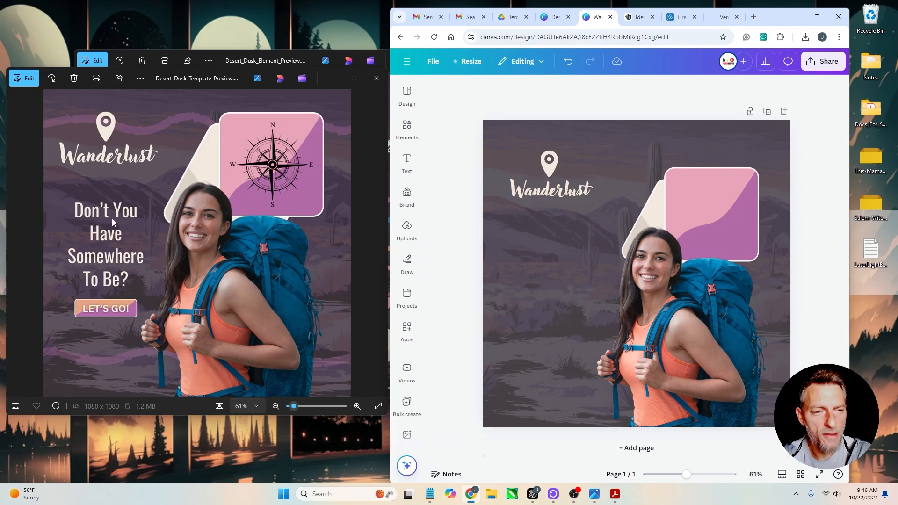
# Add a heading reading "Don't You Have Somewhere To Be?", broken into four lines after "You", "Have" and "Somewhere".
pyautogui.click(400, 169)
pyautogui.click(493, 228)
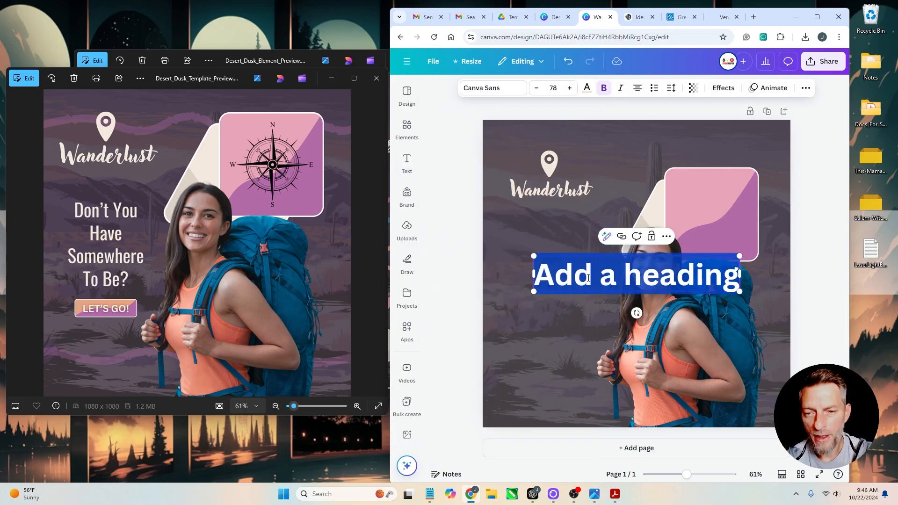
pyautogui.write("Don't Y")
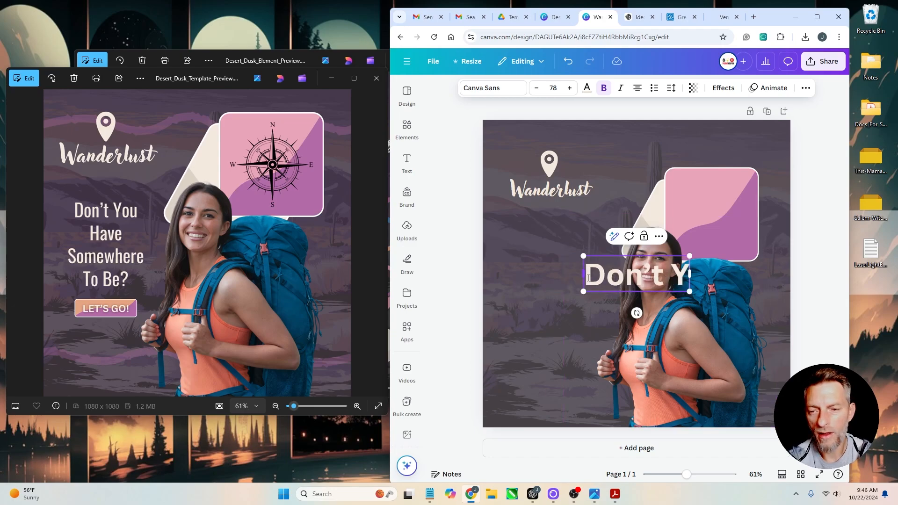
pyautogui.write('ou')
pyautogui.press('Return')
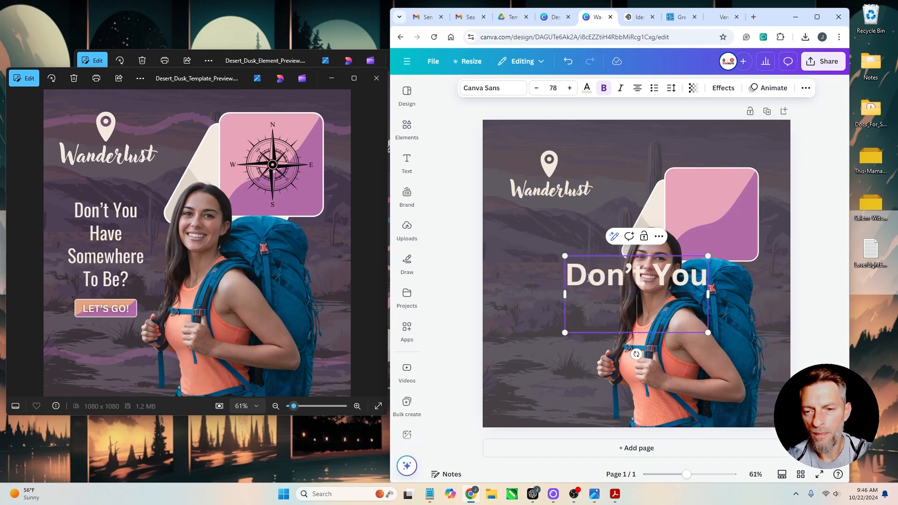
pyautogui.write('Have')
pyautogui.press('Return')
pyautogui.write('Som')
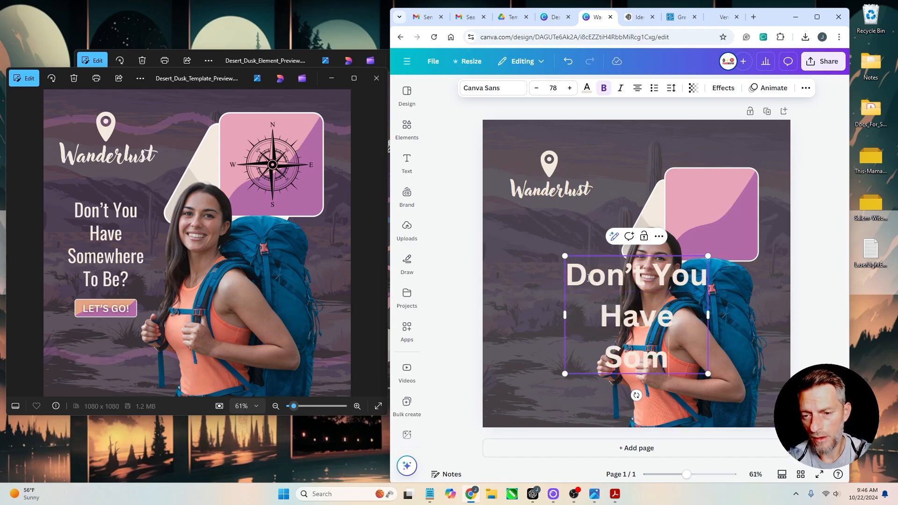
pyautogui.write('ewhere')
pyautogui.press('Return')
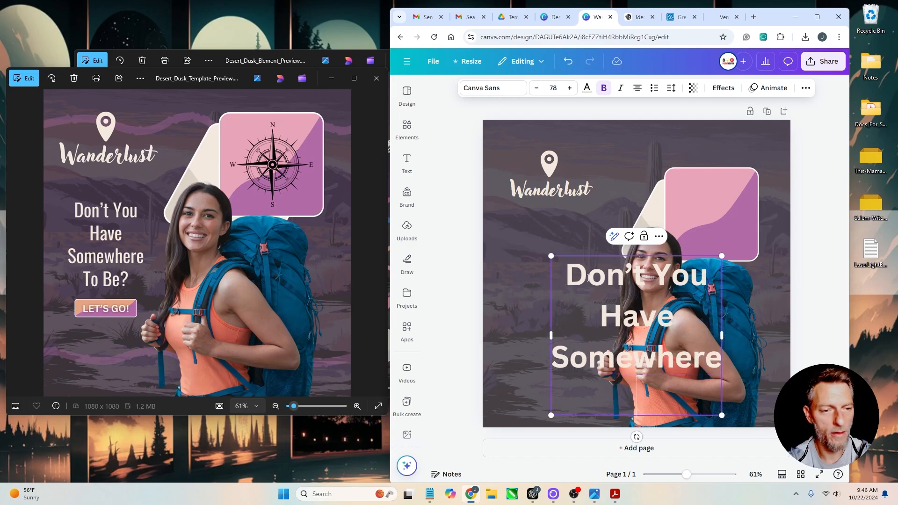
pyautogui.write('To Be?')
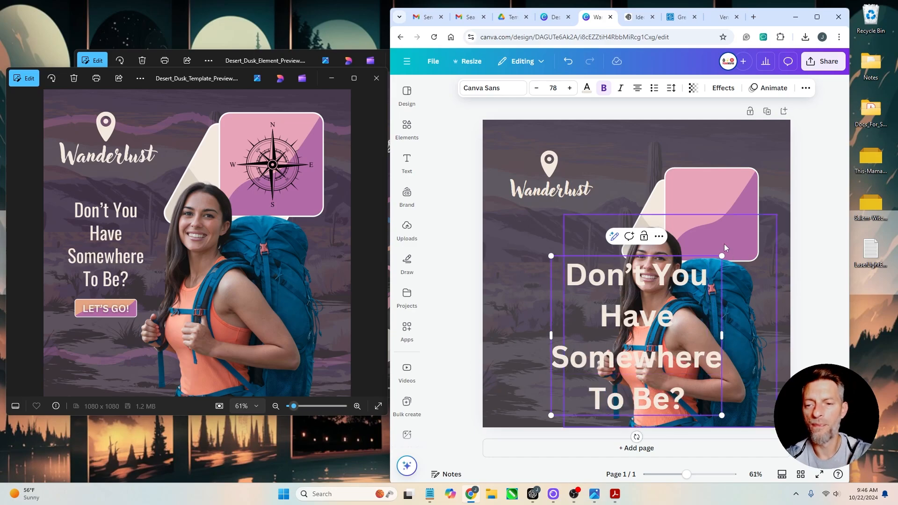
# Scale the four-line heading down to a text size of about 34.5 and place it below "Wanderlust".
pyautogui.moveTo(722, 256); pyautogui.dragTo(545, 267)
pyautogui.click(504, 338)
pyautogui.moveTo(545, 267); pyautogui.dragTo(545, 262)
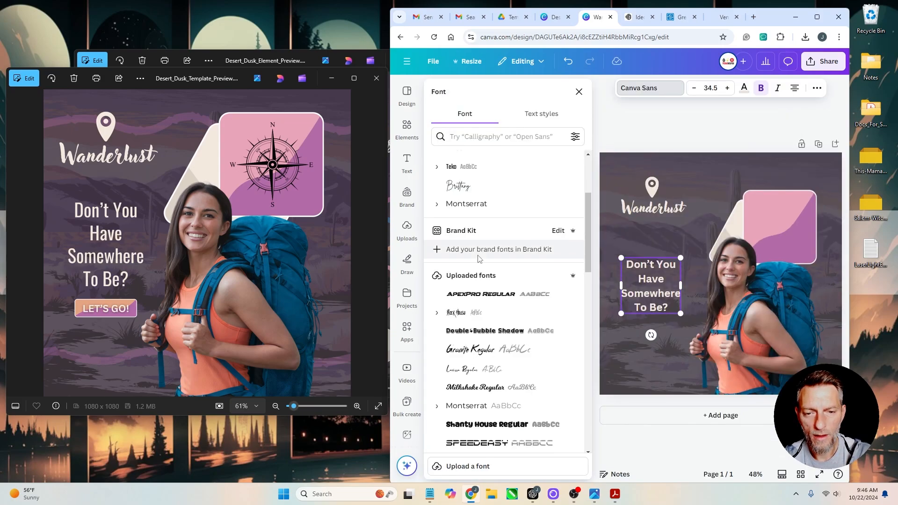
# Set the four-line heading in Montserrat, centre it beneath "Wanderlust" and deselect it.
pyautogui.scroll(-1, 480, 258)
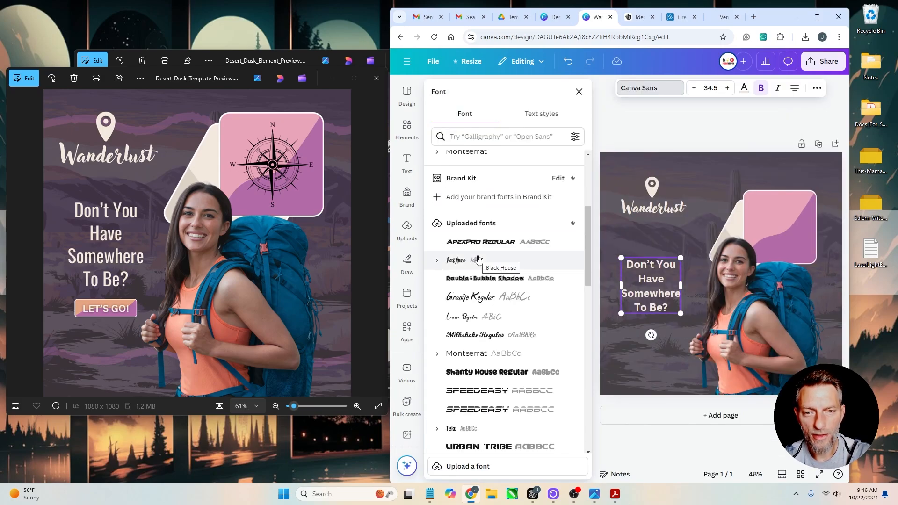
pyautogui.scroll(2, 481, 255)
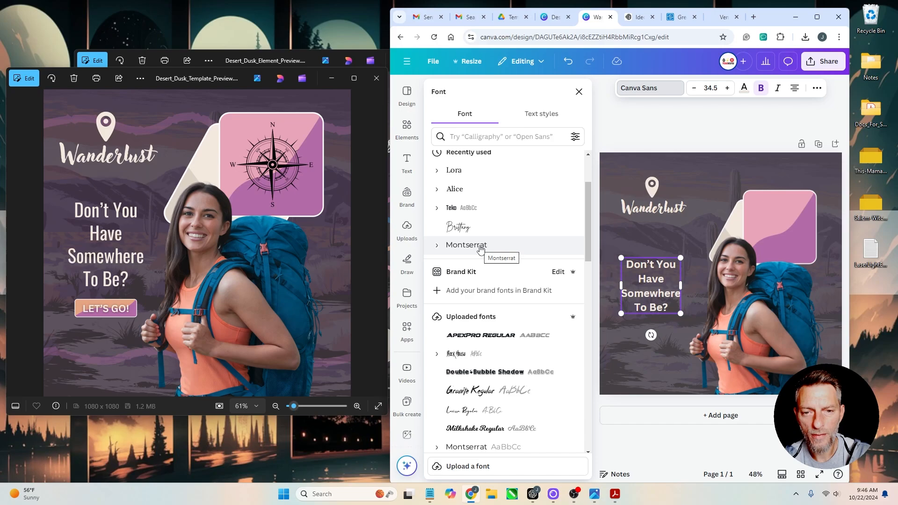
pyautogui.click(480, 249)
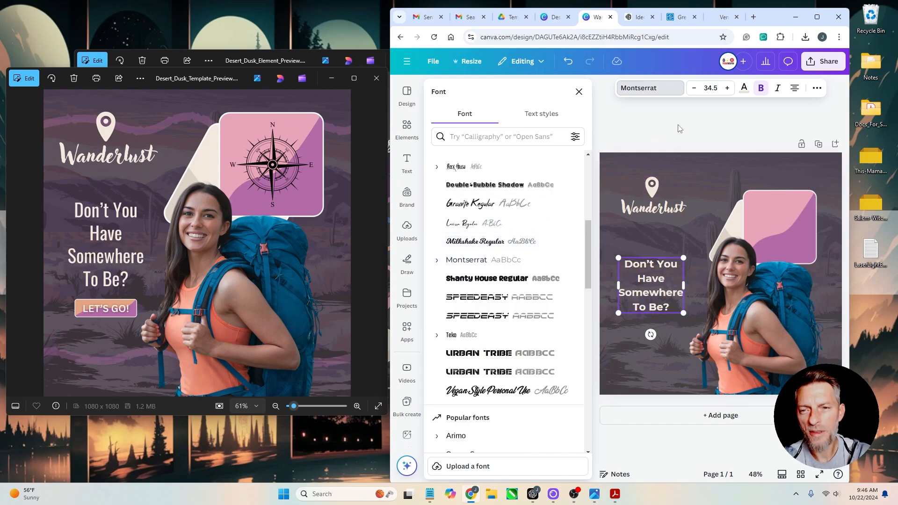
pyautogui.click(678, 125)
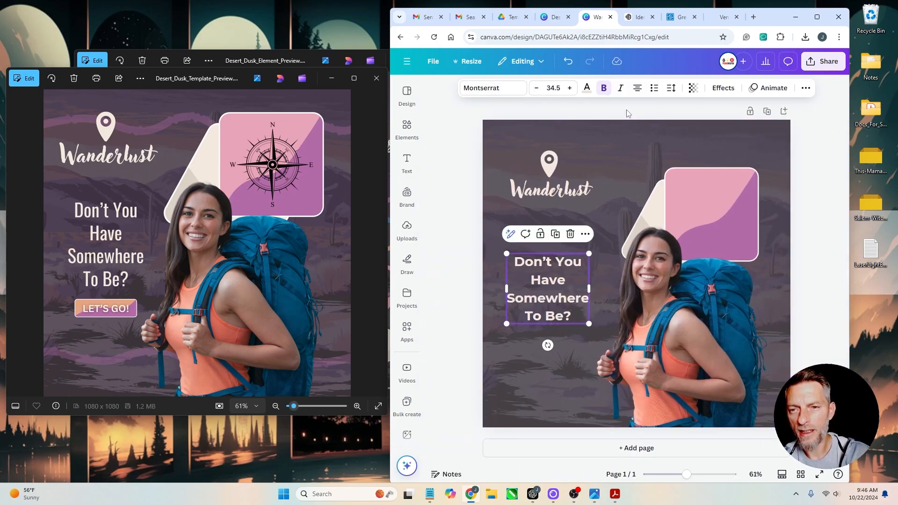
pyautogui.moveTo(550, 282)
pyautogui.mouseDown()
pyautogui.moveTo(551, 274)
pyautogui.moveTo(553, 283)
pyautogui.mouseUp()
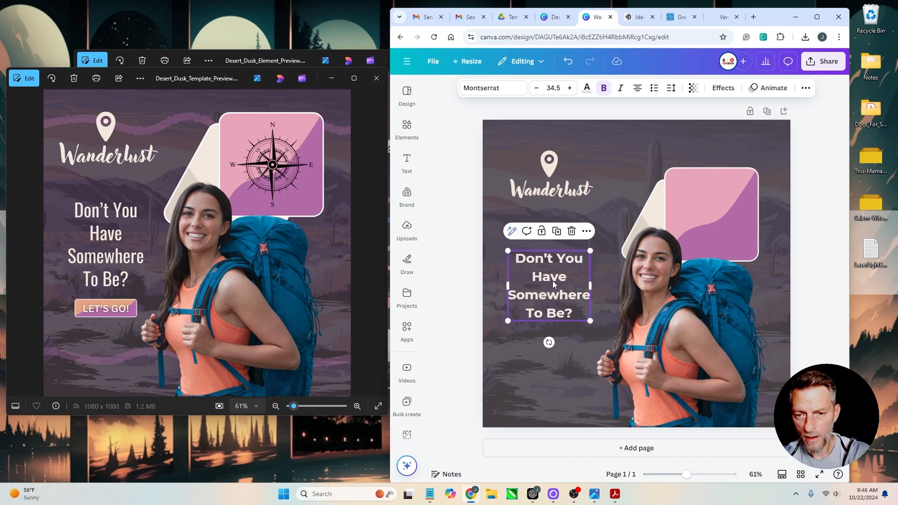
pyautogui.click(576, 107)
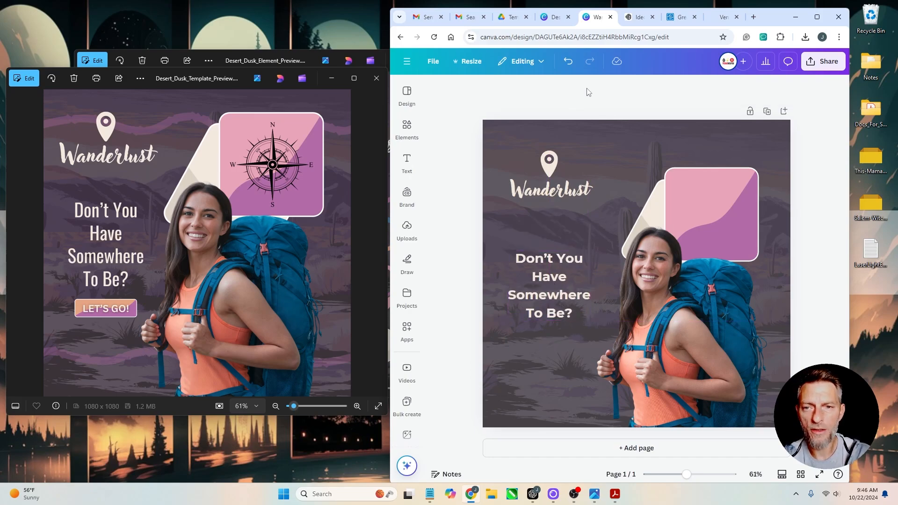
# Copy the orange and purple button shape from the trial elements design into the Wanderlust design.
pyautogui.click(556, 18)
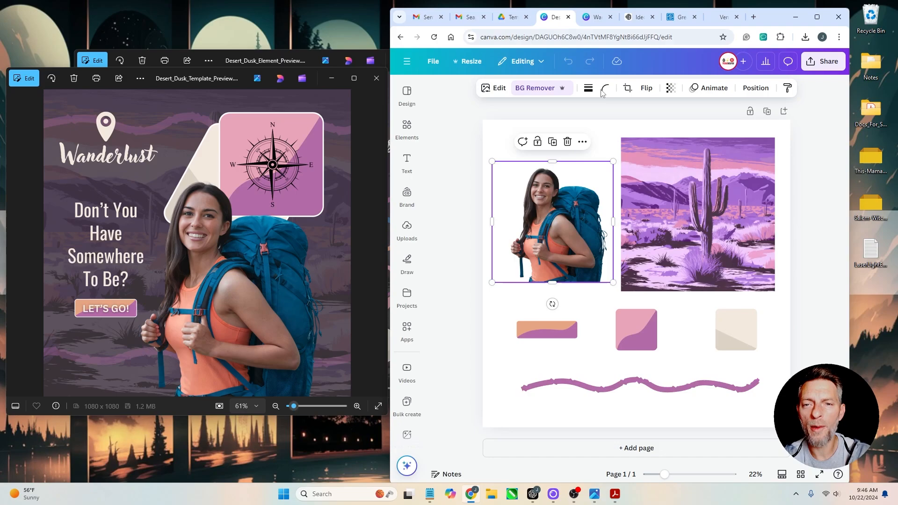
pyautogui.click(548, 337)
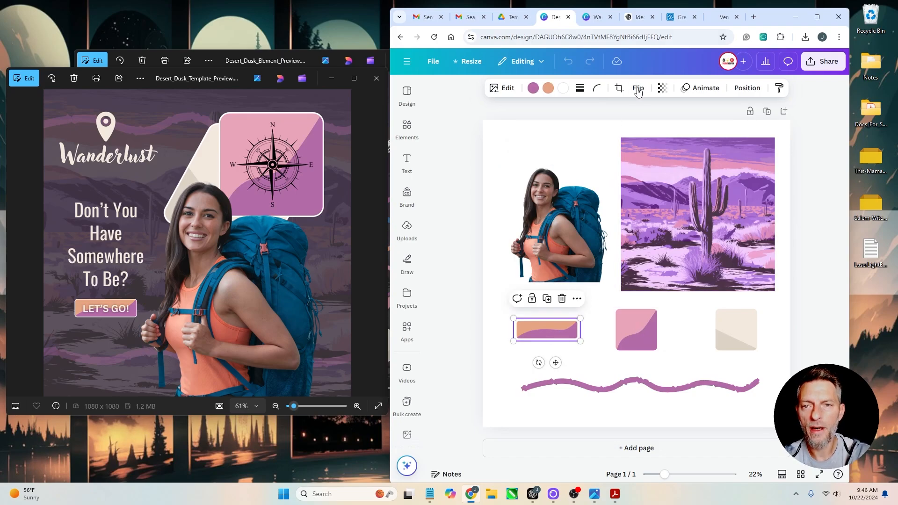
pyautogui.click(594, 18)
pyautogui.hotkey('ctrl', 'v')
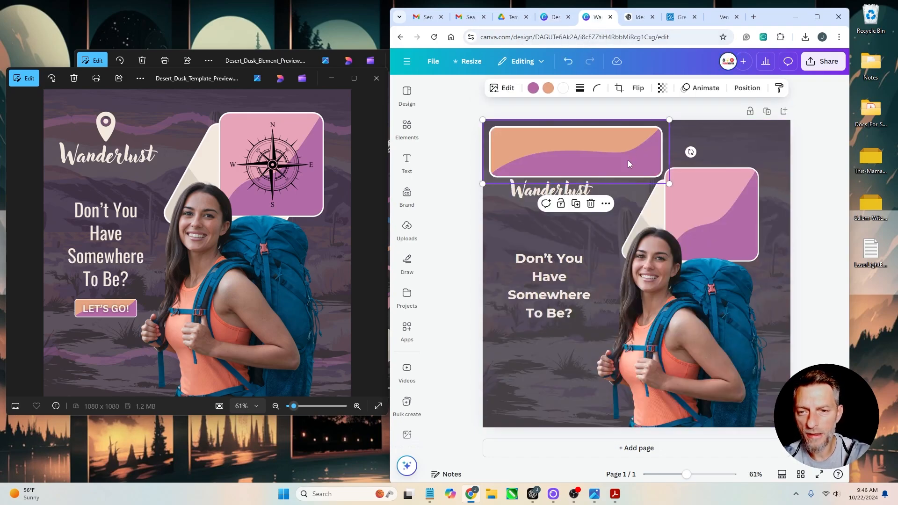
# Scale the orange and purple button down to slightly narrower than the four-line heading and centre it directly beneath "To Be?".
pyautogui.moveTo(603, 144); pyautogui.dragTo(593, 343)
pyautogui.moveTo(660, 321); pyautogui.dragTo(465, 187)
pyautogui.moveTo(619, 209); pyautogui.dragTo(651, 234)
pyautogui.moveTo(487, 177); pyautogui.dragTo(683, 246)
pyautogui.moveTo(735, 289); pyautogui.dragTo(521, 330)
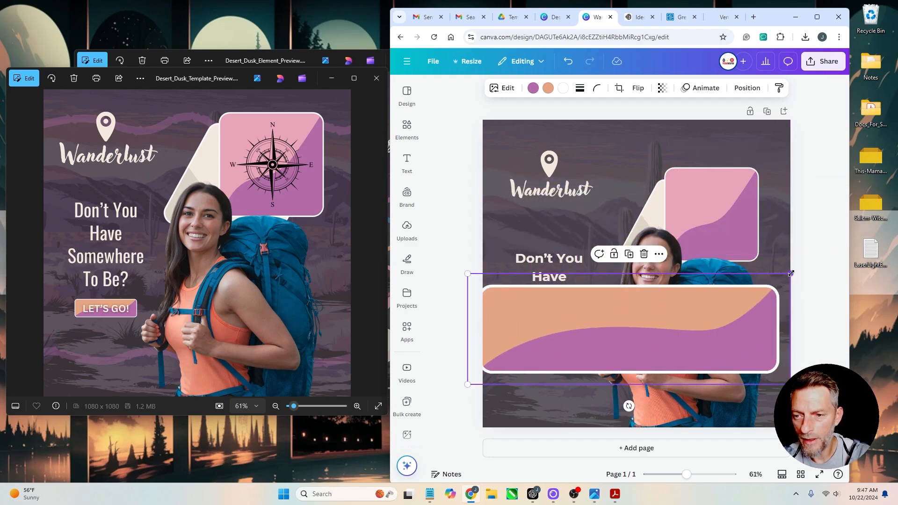
pyautogui.moveTo(788, 271); pyautogui.dragTo(584, 316)
pyautogui.moveTo(545, 360); pyautogui.dragTo(558, 346)
pyautogui.moveTo(604, 323); pyautogui.dragTo(563, 328)
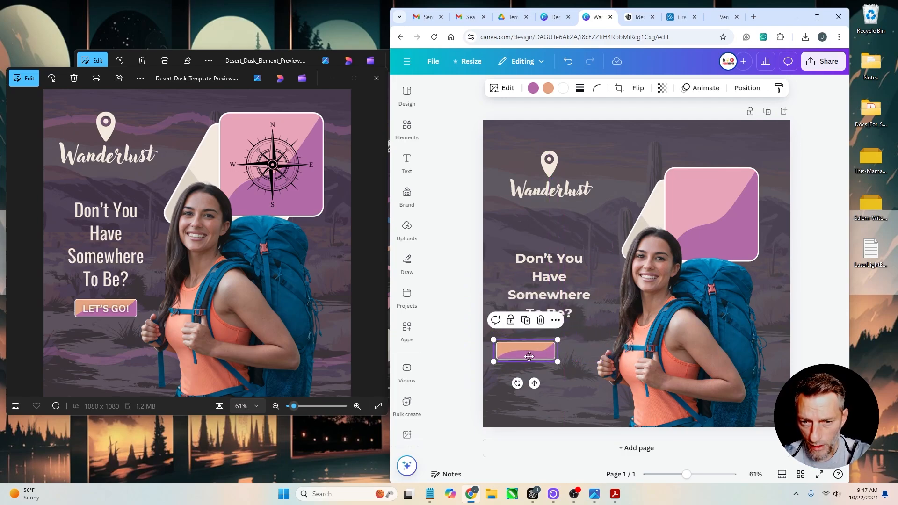
pyautogui.moveTo(530, 356); pyautogui.dragTo(547, 348)
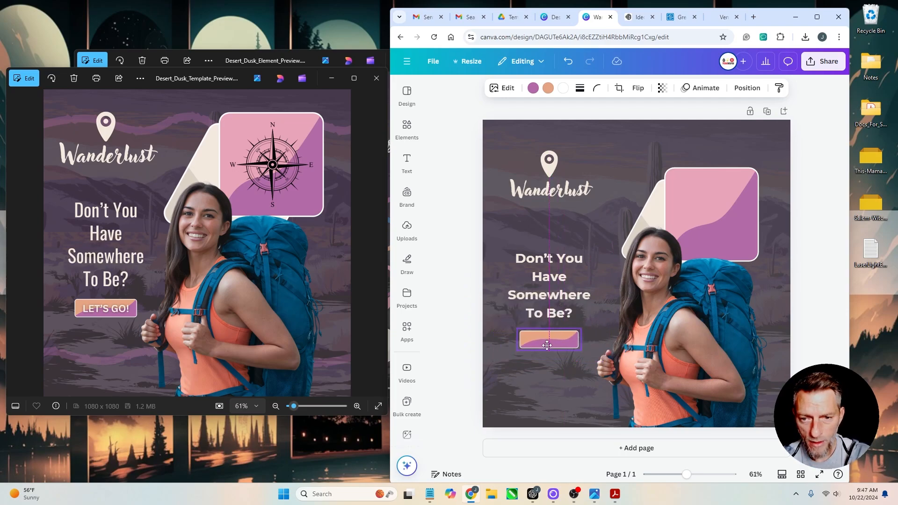
# Add a subheading reading "LET'S GO!".
pyautogui.click(408, 190)
pyautogui.click(407, 161)
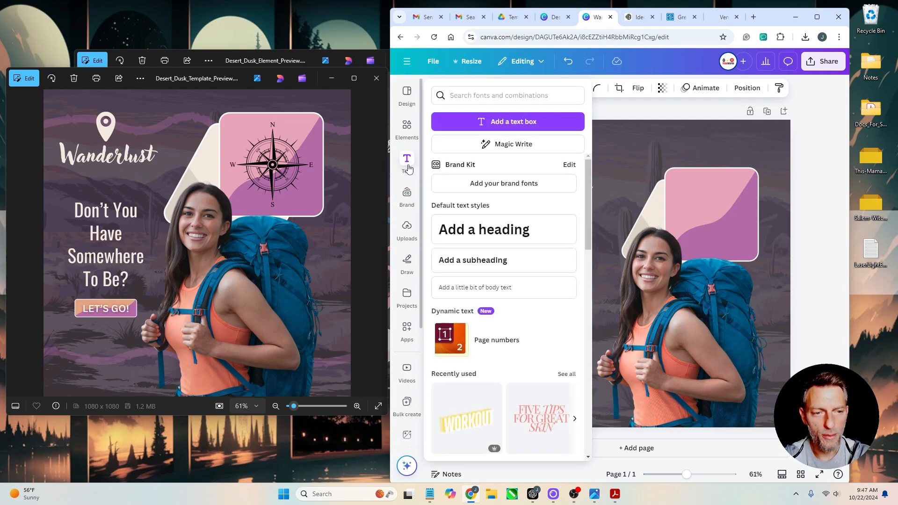
pyautogui.click(487, 257)
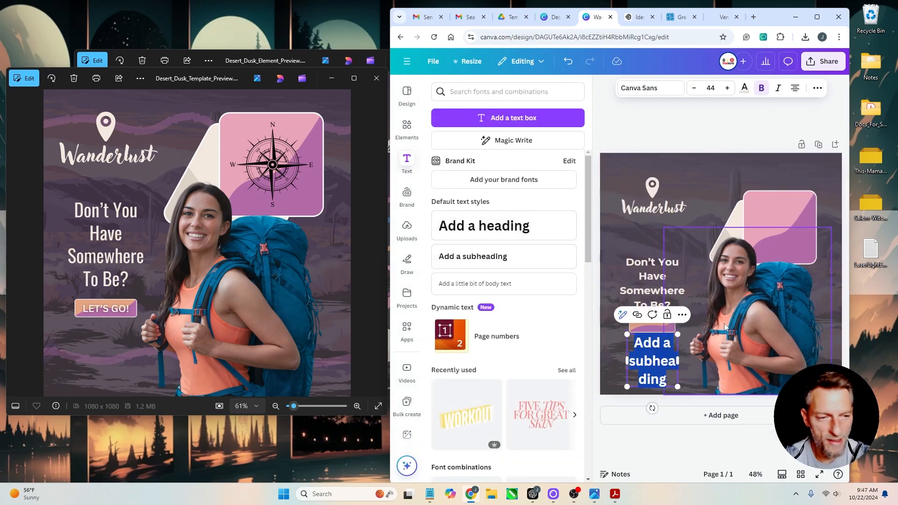
pyautogui.write("LET'S GO!")
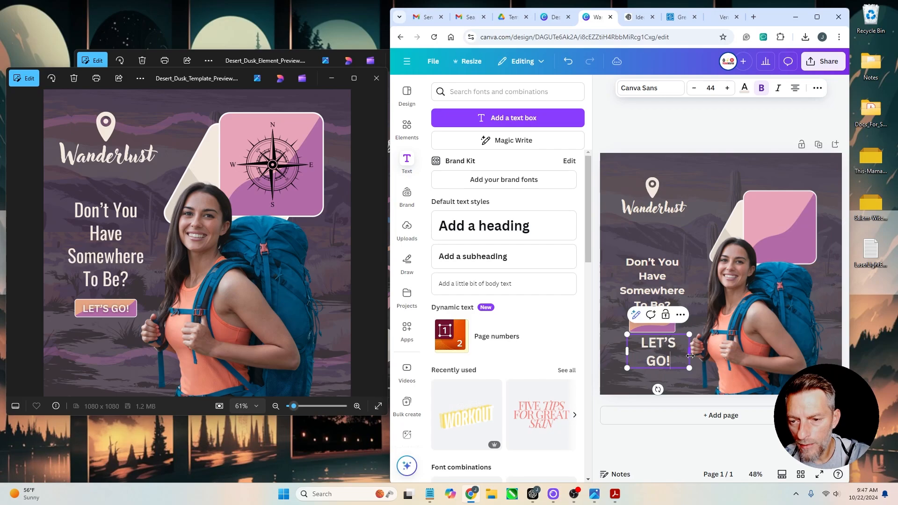
# Scale "LET'S GO!" down to one line at about size 27.7, centre it on the button and deselect it.
pyautogui.moveTo(677, 352)
pyautogui.mouseDown()
pyautogui.moveTo(755, 353)
pyautogui.moveTo(671, 352)
pyautogui.moveTo(707, 342)
pyautogui.moveTo(673, 341)
pyautogui.moveTo(713, 342)
pyautogui.moveTo(669, 341)
pyautogui.mouseUp()
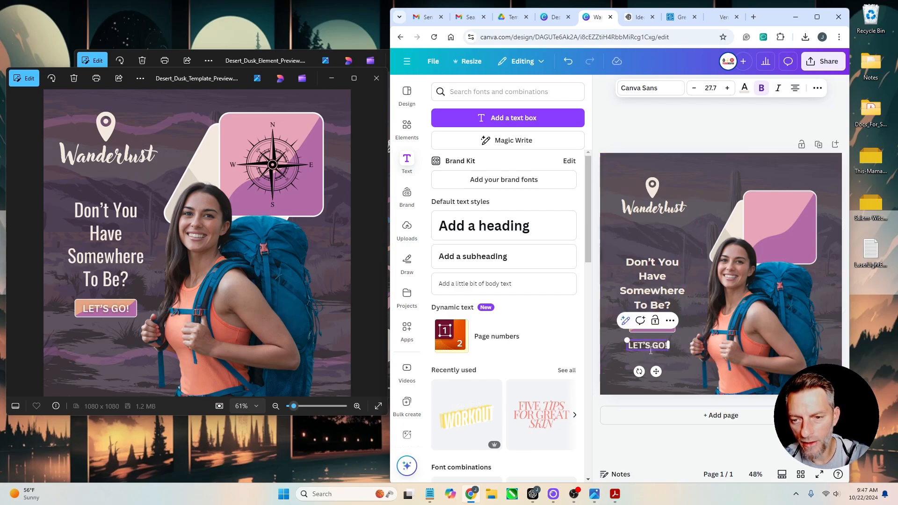
pyautogui.moveTo(656, 372); pyautogui.dragTo(661, 351)
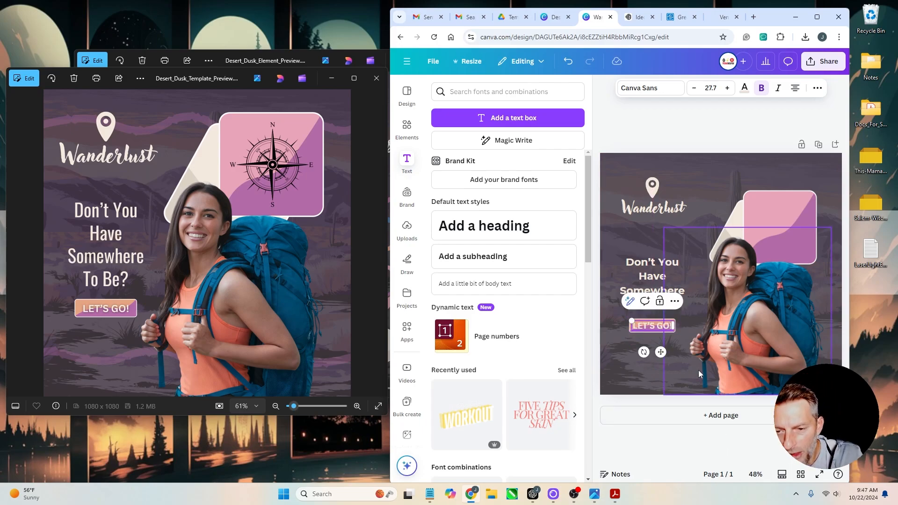
pyautogui.moveTo(661, 351); pyautogui.dragTo(662, 350)
pyautogui.click(726, 138)
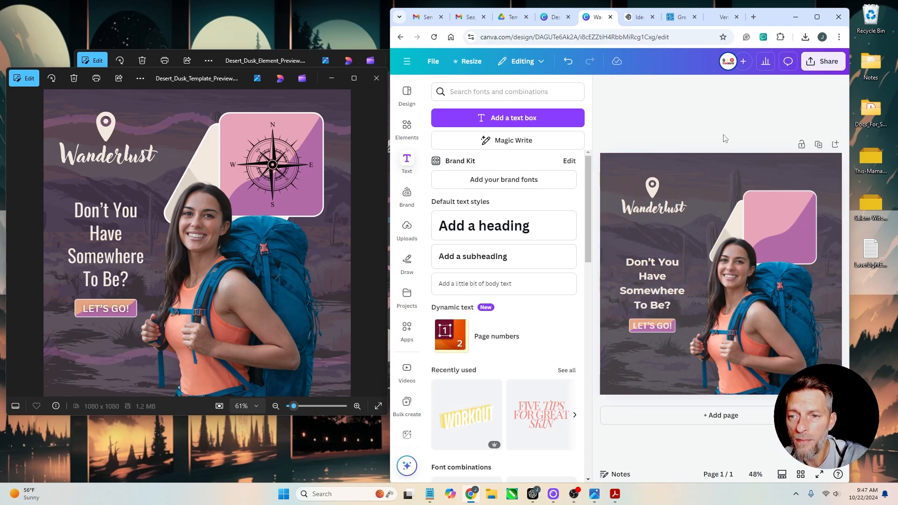
pyautogui.click(602, 87)
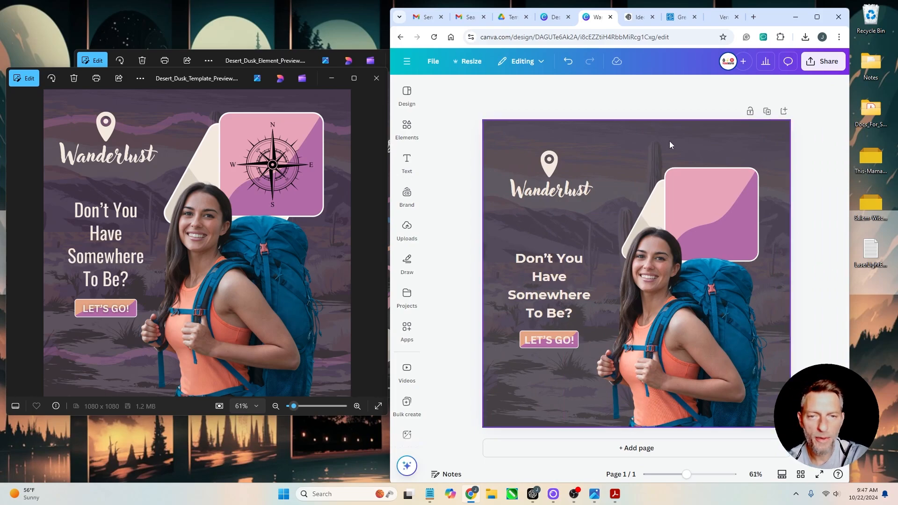
# Search the elements library for "COMPASS" and filter the results to free items.
pyautogui.click(407, 127)
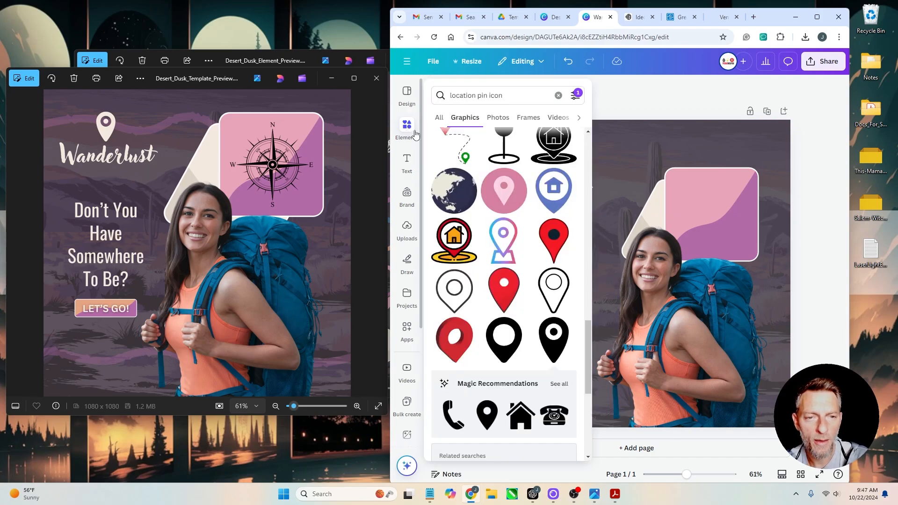
pyautogui.click(558, 92)
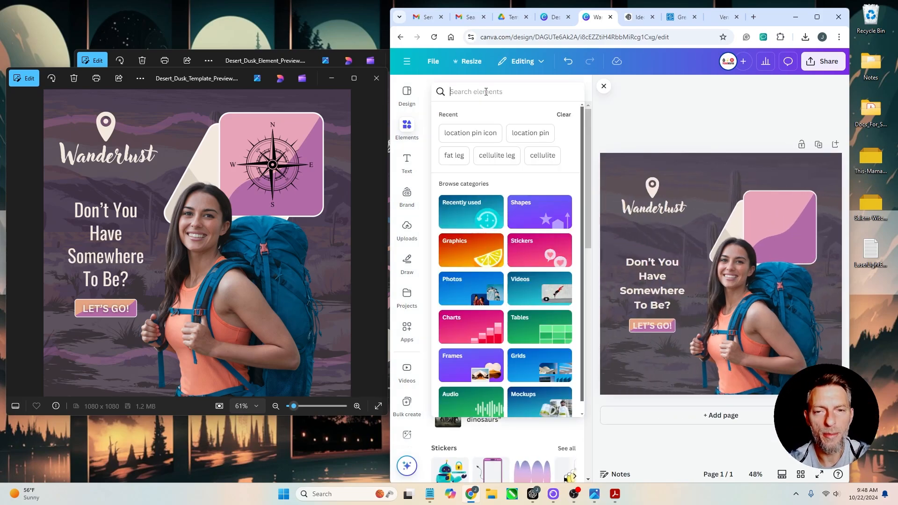
pyautogui.click(486, 91)
pyautogui.write('COMPASS')
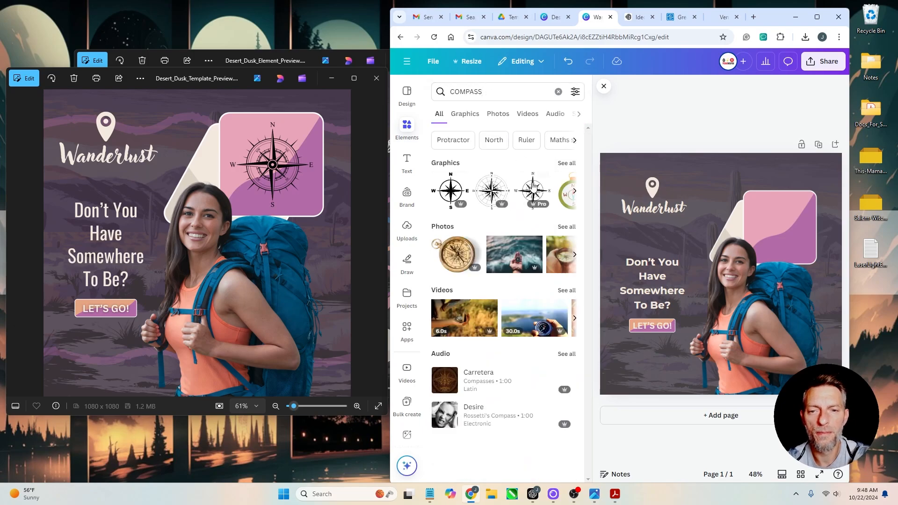
pyautogui.click(575, 93)
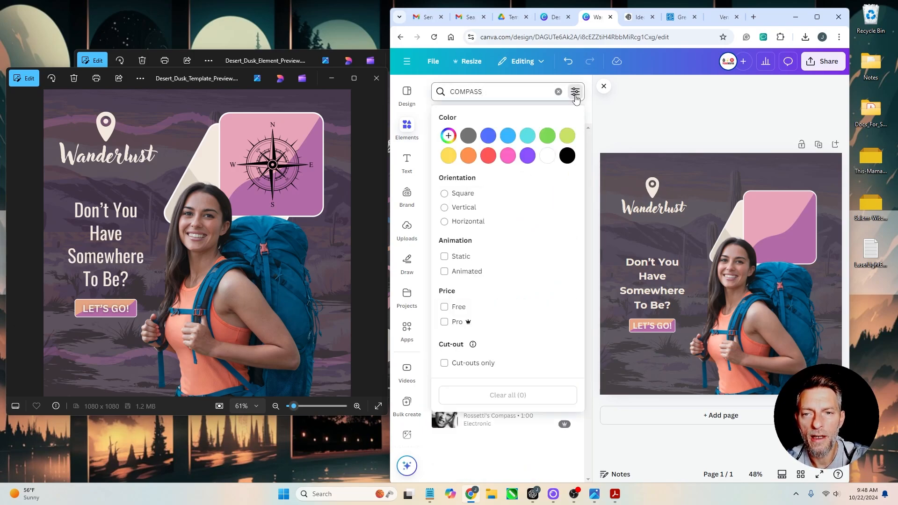
pyautogui.click(445, 308)
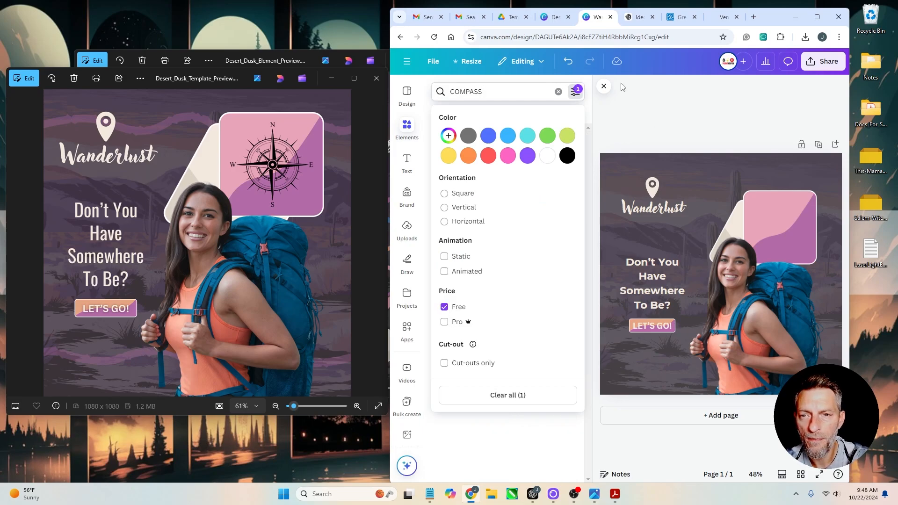
pyautogui.click(635, 102)
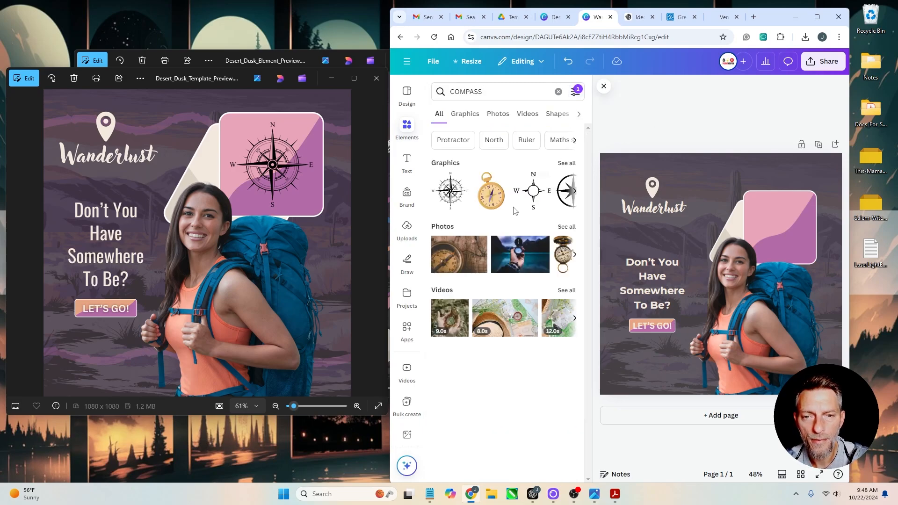
# Insert the black compass rose graphic, scale it down to fit centred inside the pink and purple square, and deselect it.
pyautogui.click(451, 196)
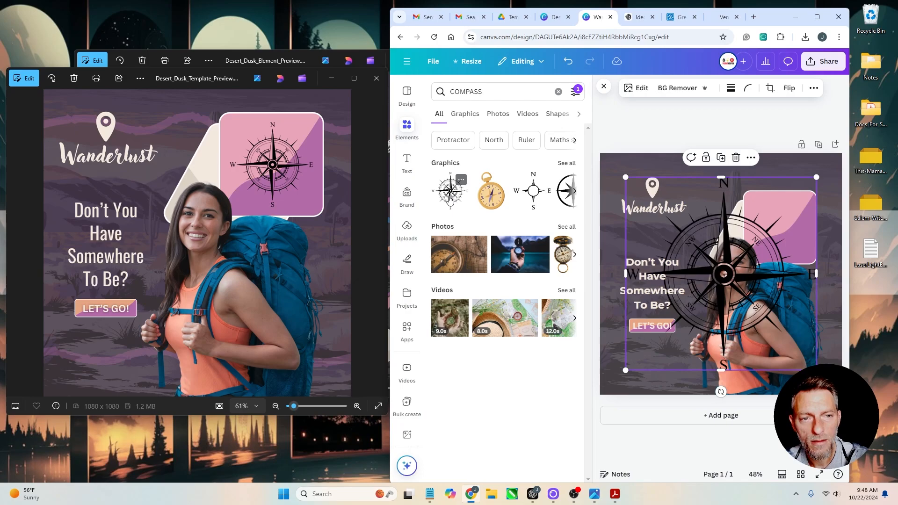
pyautogui.moveTo(625, 370); pyautogui.dragTo(745, 236)
pyautogui.moveTo(788, 206); pyautogui.dragTo(783, 225)
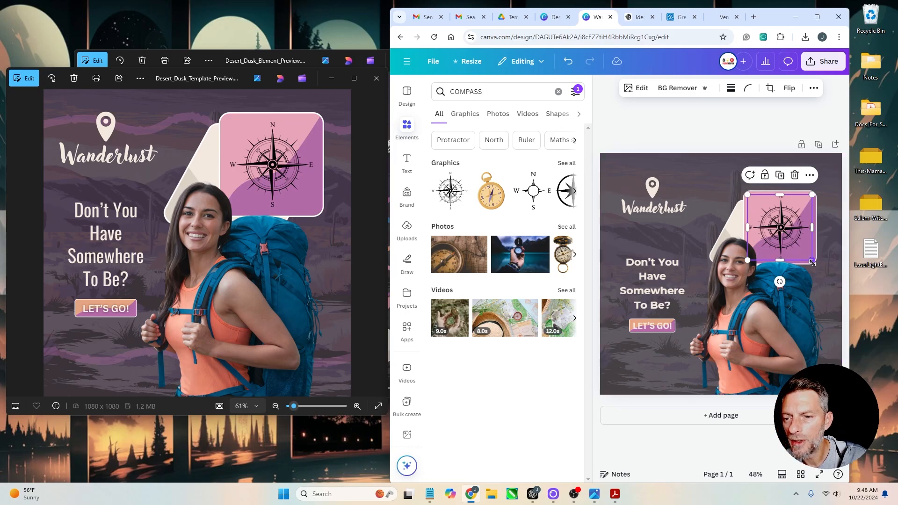
pyautogui.moveTo(813, 263); pyautogui.dragTo(814, 265)
pyautogui.click(751, 139)
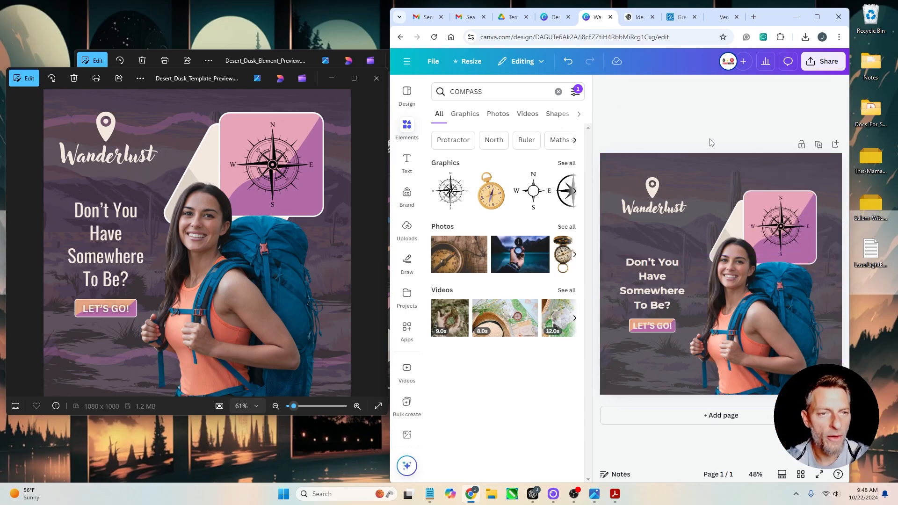
# Copy the purple wavy line from the elements pack design and paste it into the Wanderlust design.
pyautogui.click(602, 88)
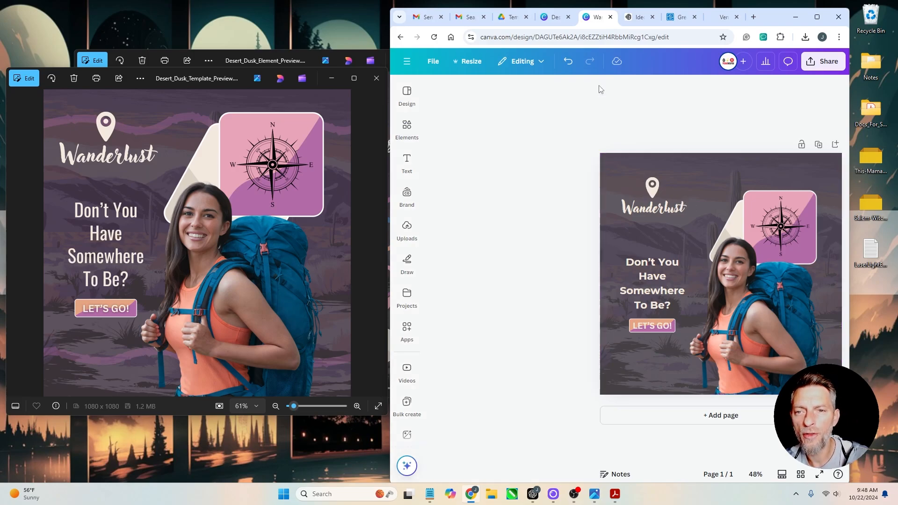
pyautogui.click(563, 22)
pyautogui.click(609, 393)
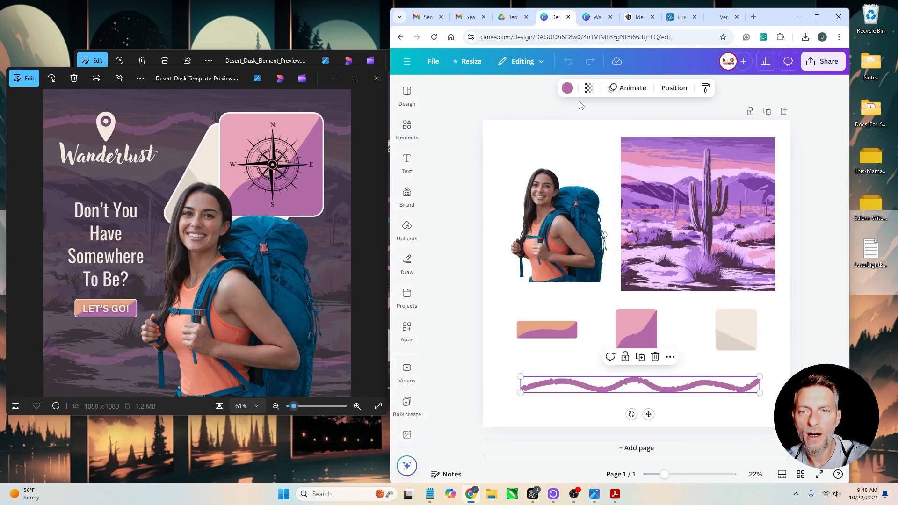
pyautogui.click(594, 19)
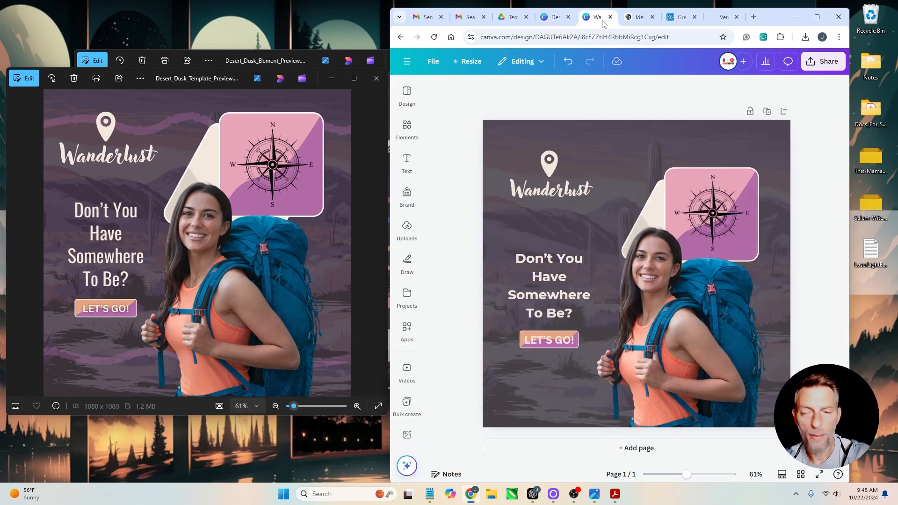
pyautogui.hotkey('ctrl', 'v')
# Position the wavy line across the upper part of the page and enlarge it past both page edges, about 1223 px wide.
pyautogui.moveTo(650, 132); pyautogui.dragTo(639, 181)
pyautogui.moveTo(482, 170); pyautogui.dragTo(464, 168)
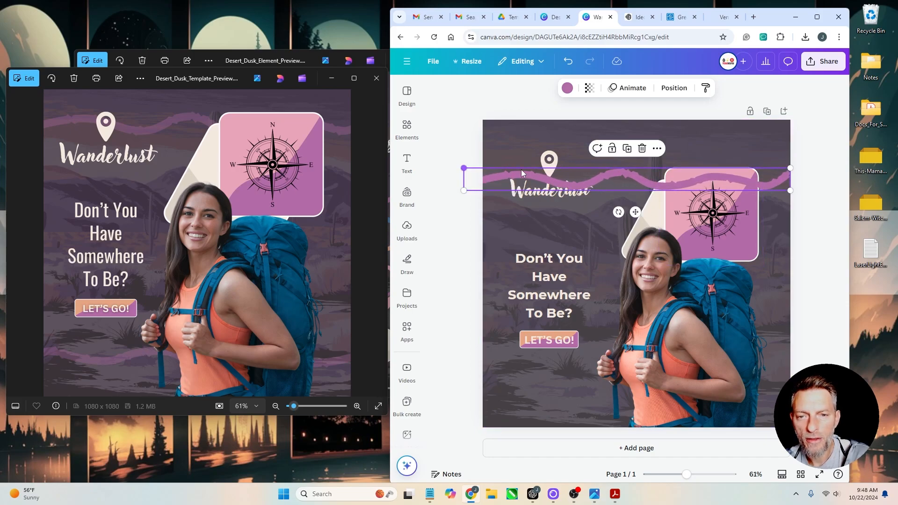
pyautogui.moveTo(791, 167); pyautogui.dragTo(811, 164)
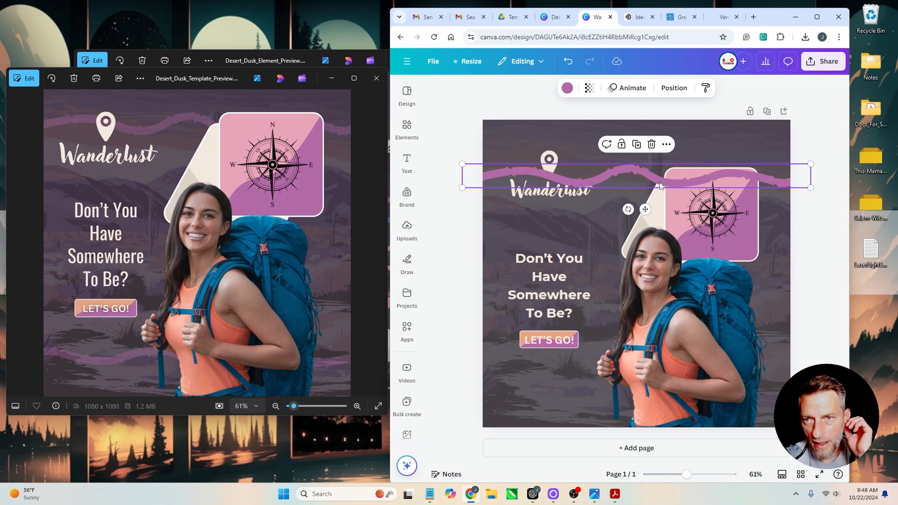
# Reorder the wavy line's layer to sit directly beneath the cream square and above the desert background.
pyautogui.click(672, 89)
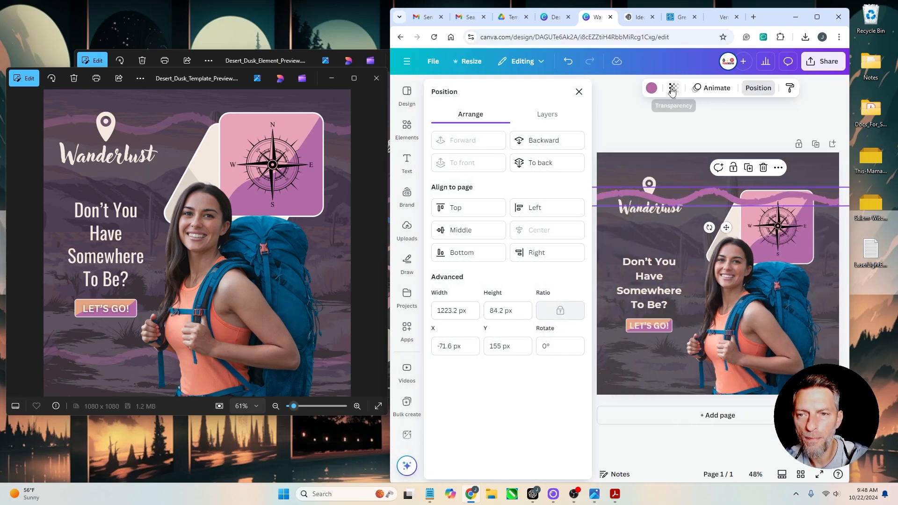
pyautogui.click(543, 115)
pyautogui.moveTo(517, 177); pyautogui.dragTo(514, 407)
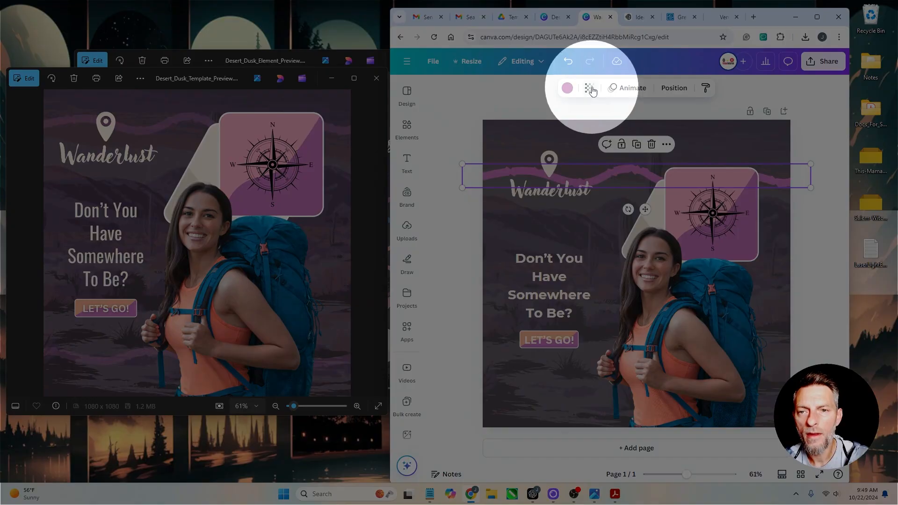
# Lower the wavy line's opacity so it blends softly into the background, shift it slightly higher and deselect it.
pyautogui.click(589, 89)
pyautogui.moveTo(606, 127); pyautogui.dragTo(582, 126)
pyautogui.click(800, 221)
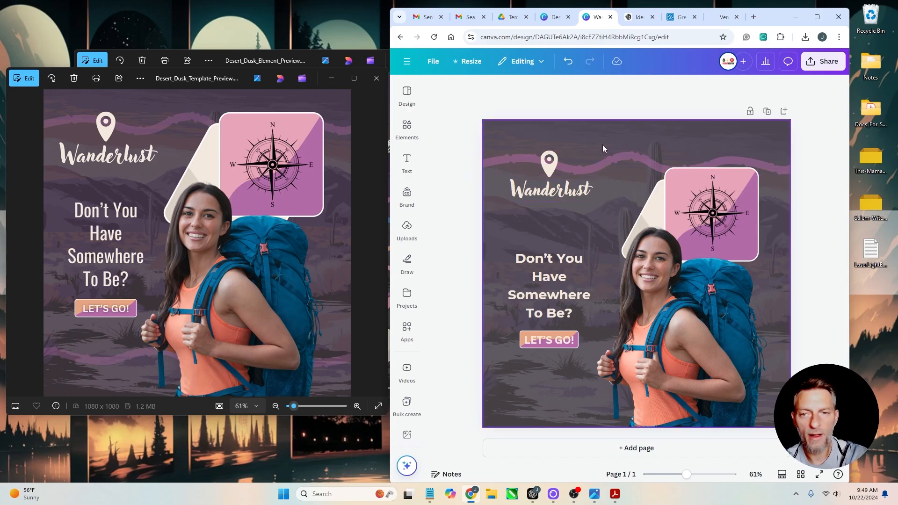
# Duplicate the faded wavy line and place the copy across the page just below the "LET'S GO!" button.
pyautogui.click(620, 157)
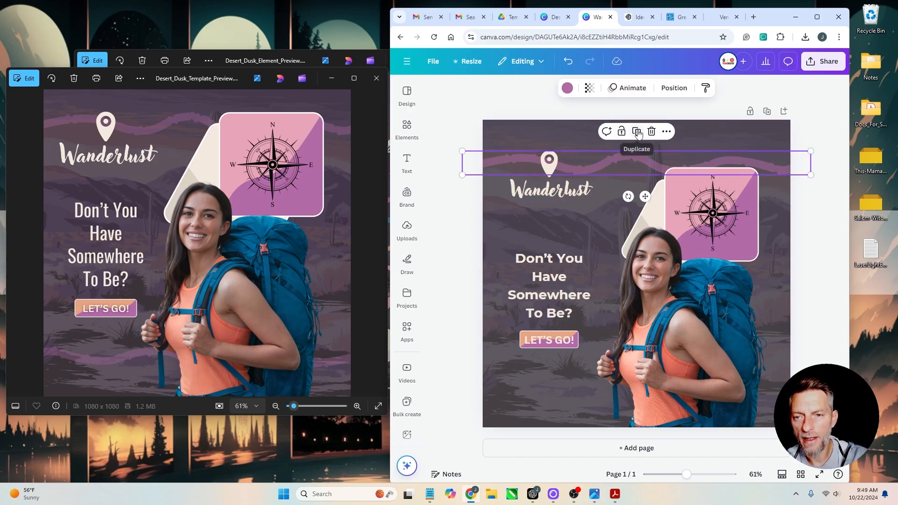
pyautogui.click(637, 133)
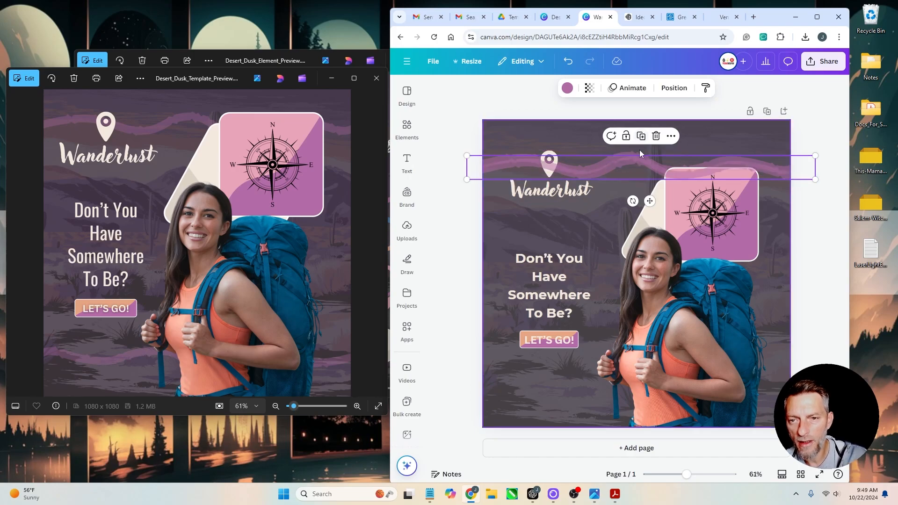
pyautogui.moveTo(639, 159); pyautogui.dragTo(642, 294)
pyautogui.moveTo(639, 295); pyautogui.dragTo(641, 295)
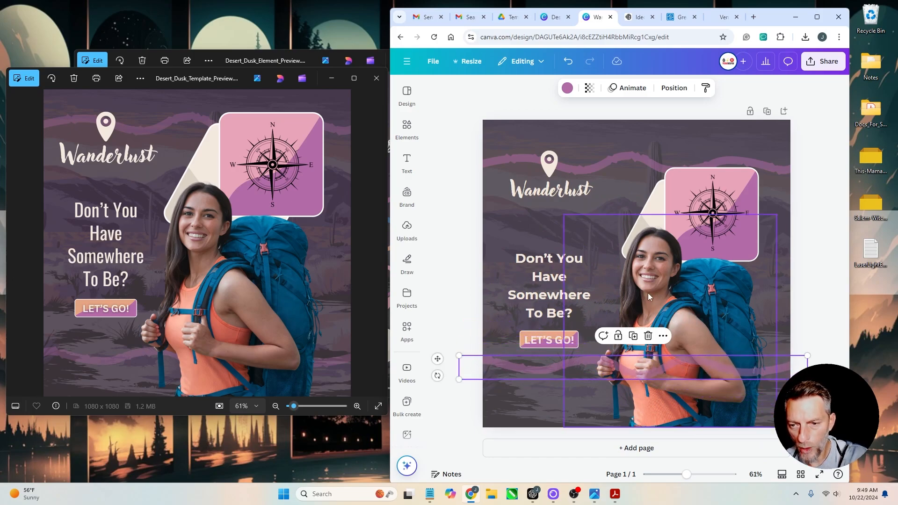
# Reorder the lower wavy line's layer directly beneath the cream square, shift the line slightly lower on the page and deselect it.
pyautogui.click(673, 89)
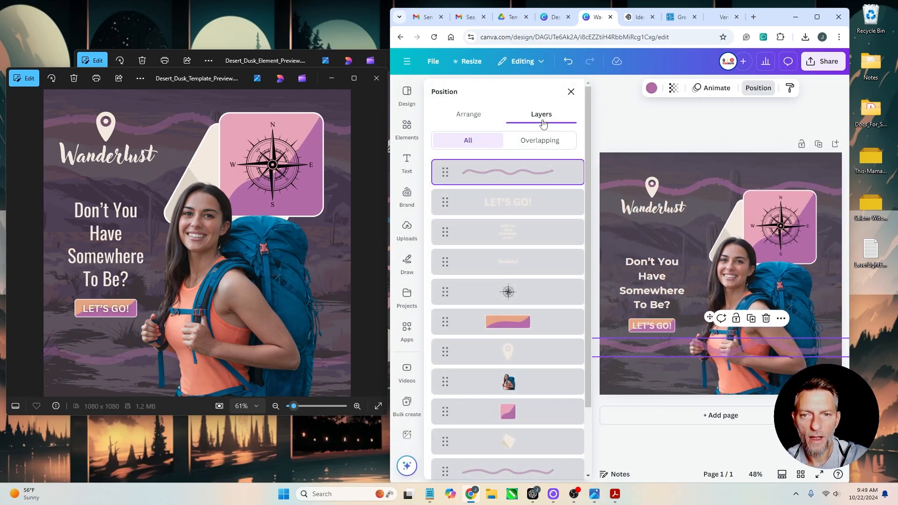
pyautogui.moveTo(518, 185)
pyautogui.mouseDown()
pyautogui.moveTo(527, 456)
pyautogui.moveTo(530, 404)
pyautogui.mouseUp()
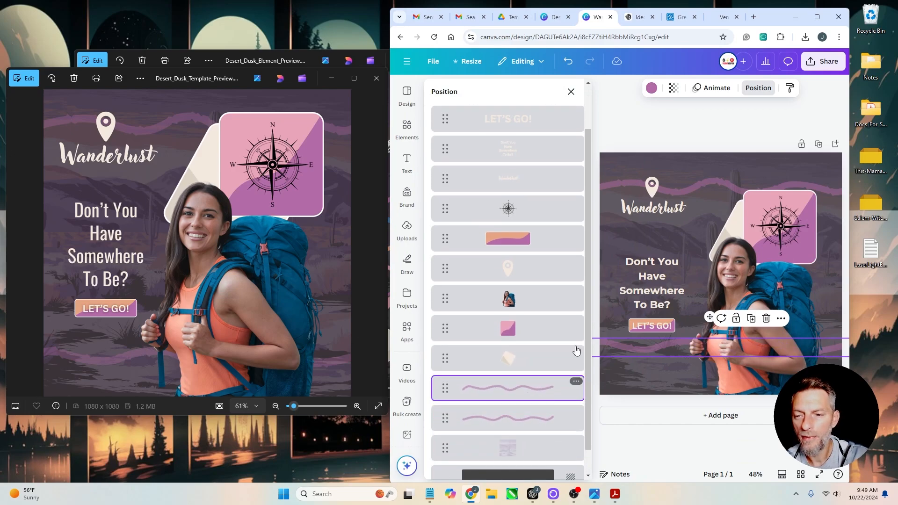
pyautogui.click(717, 123)
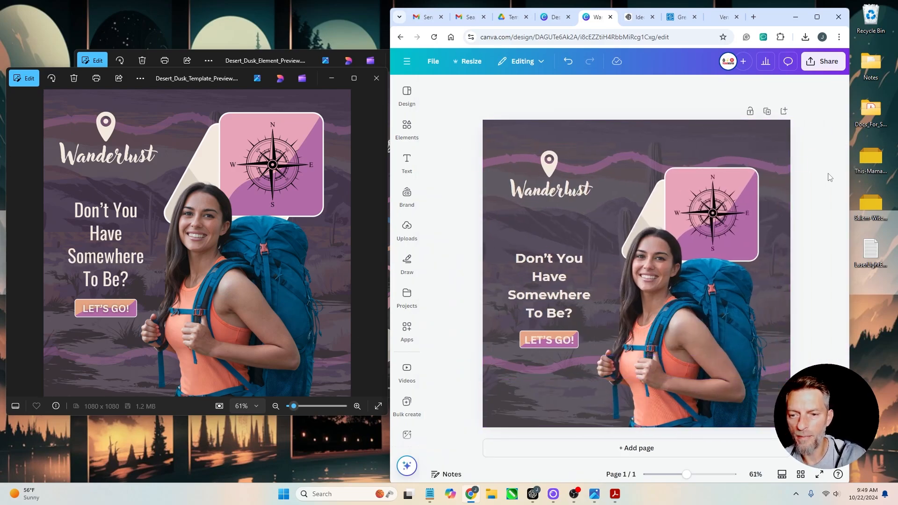
pyautogui.moveTo(543, 370); pyautogui.dragTo(543, 386)
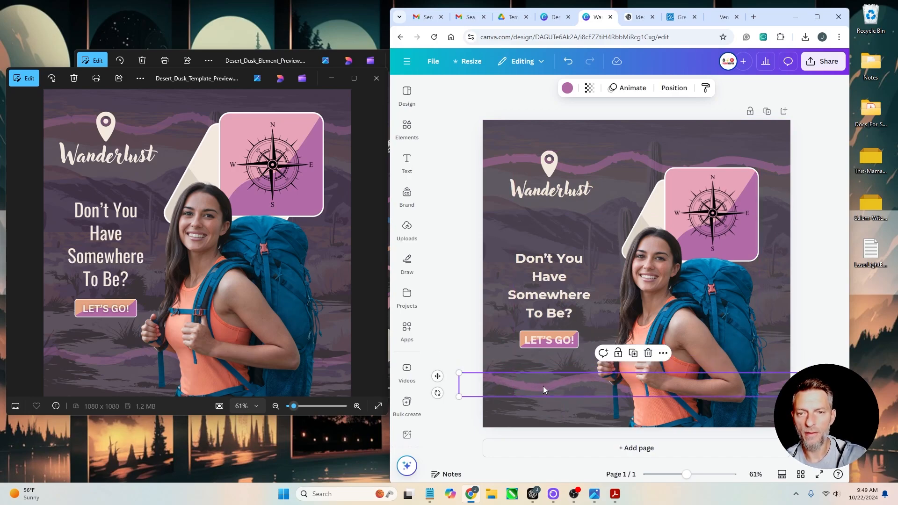
pyautogui.click(823, 244)
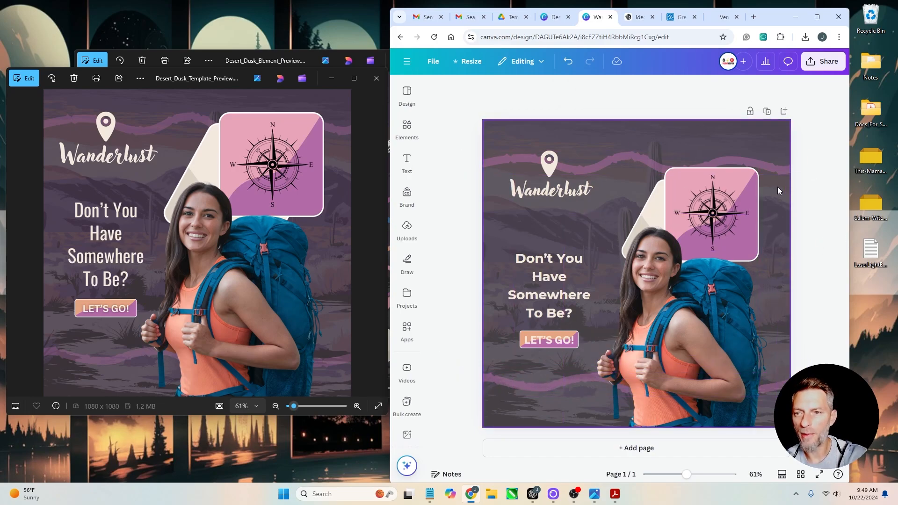